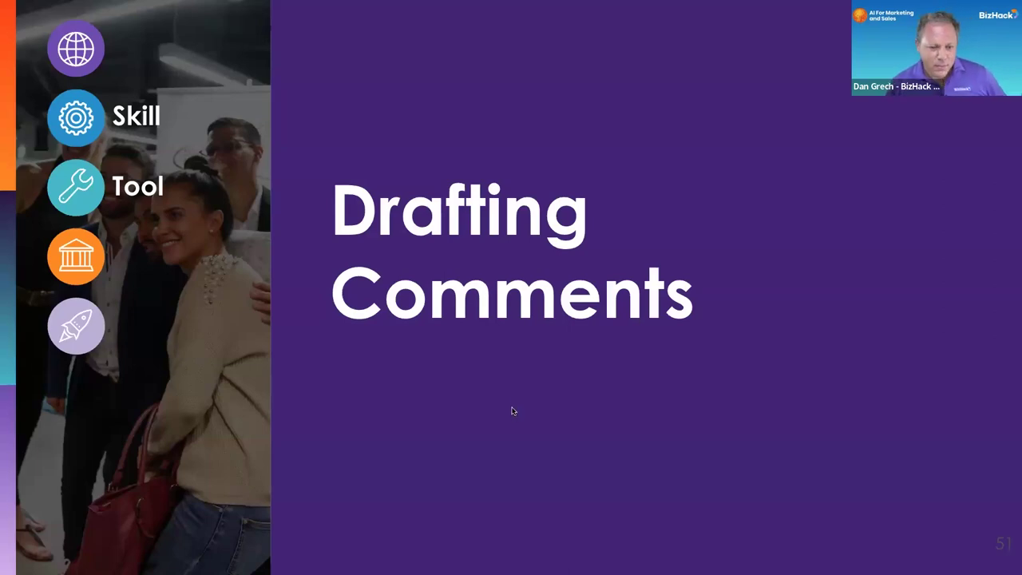
# Step: Move past the Drafting Posts slide and switch the shared browser to the LinkedIn profile page
pyautogui.click(513, 410)
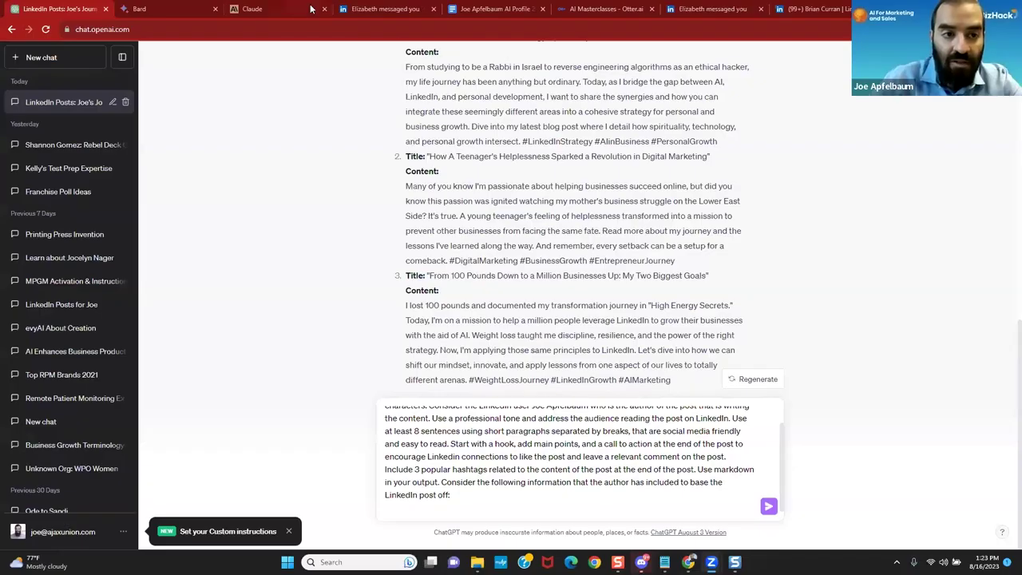
pyautogui.click(384, 9)
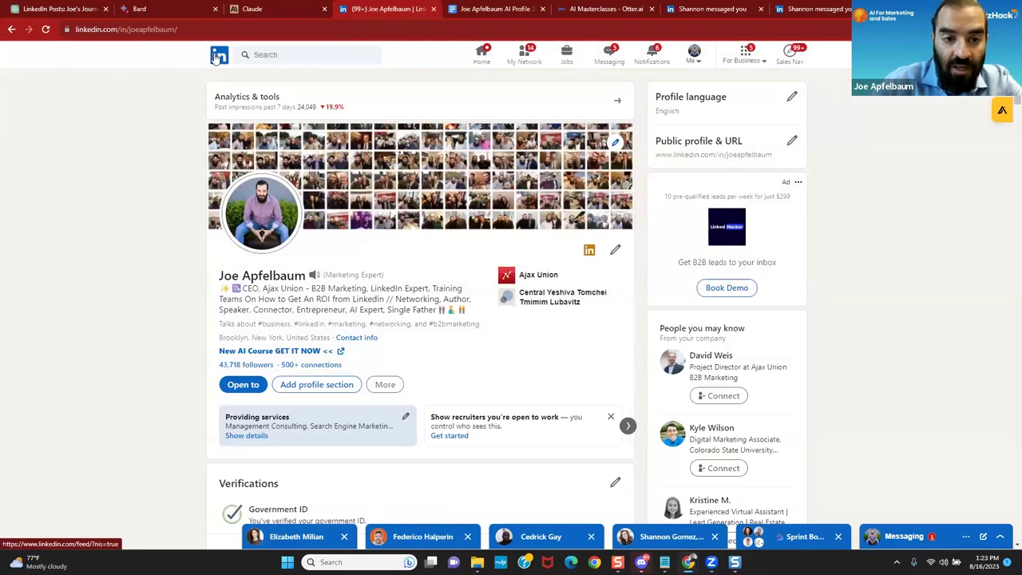
# Step: Go to the LinkedIn home feed and like the post about Lawline's AI chat
pyautogui.click(216, 57)
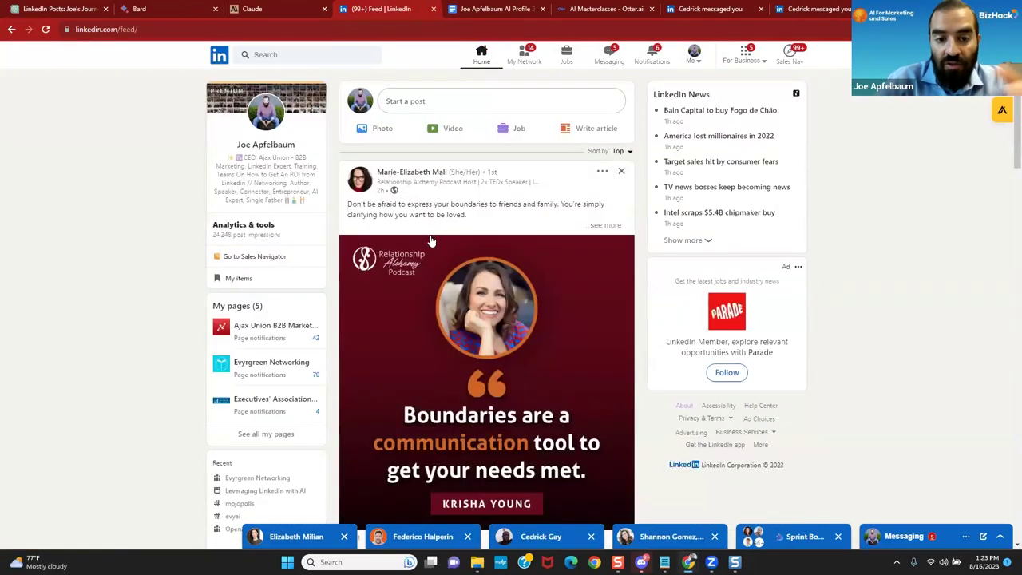
pyautogui.scroll(-3, 430, 241)
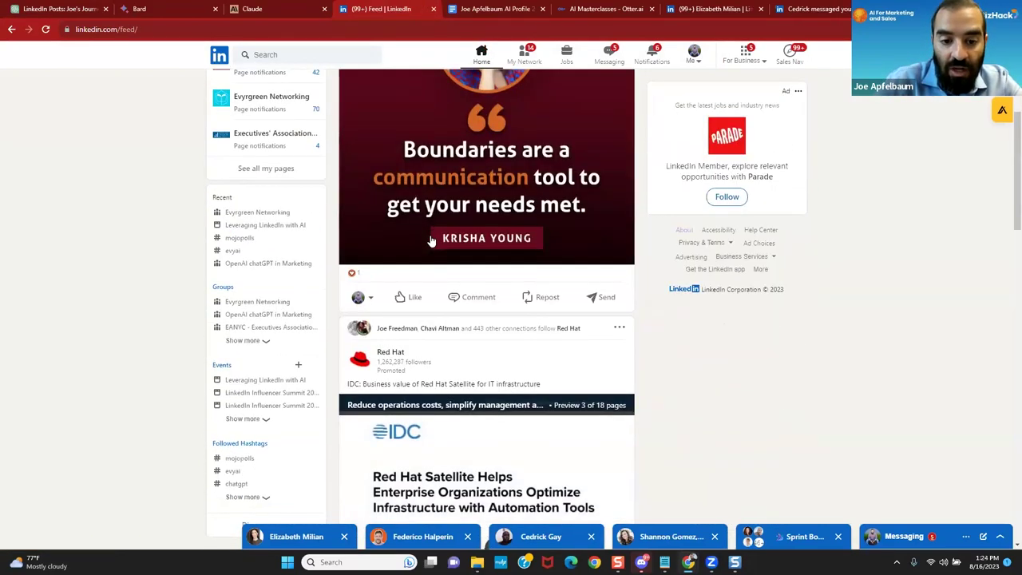
pyautogui.scroll(-5, 429, 241)
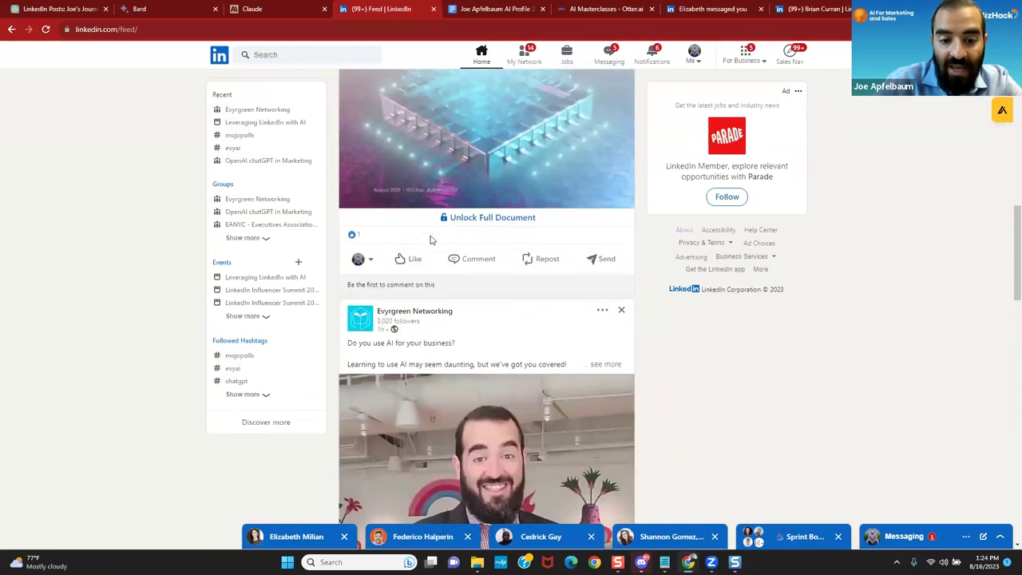
pyautogui.scroll(-7, 430, 239)
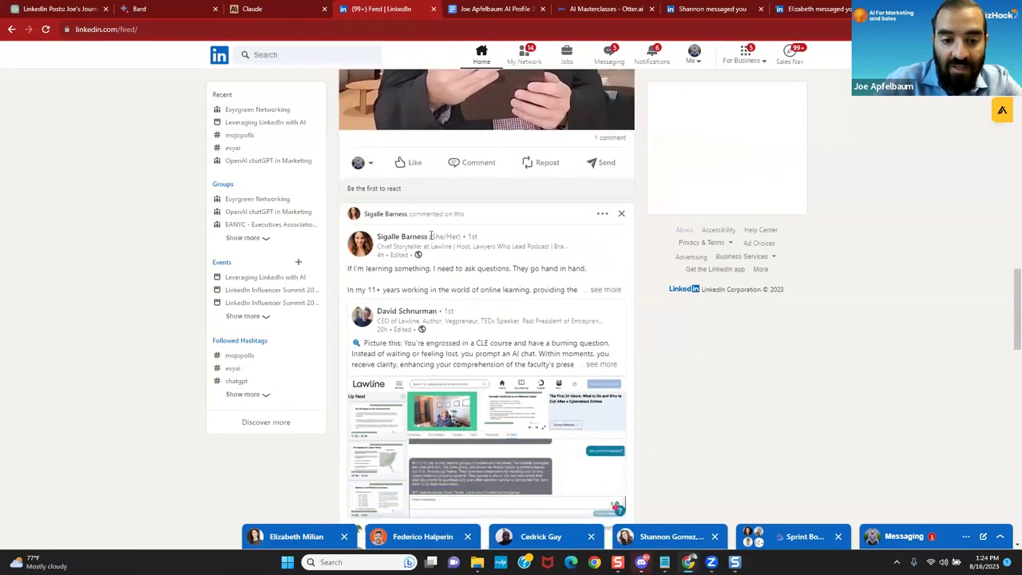
pyautogui.scroll(-2, 430, 238)
pyautogui.scroll(1, 430, 238)
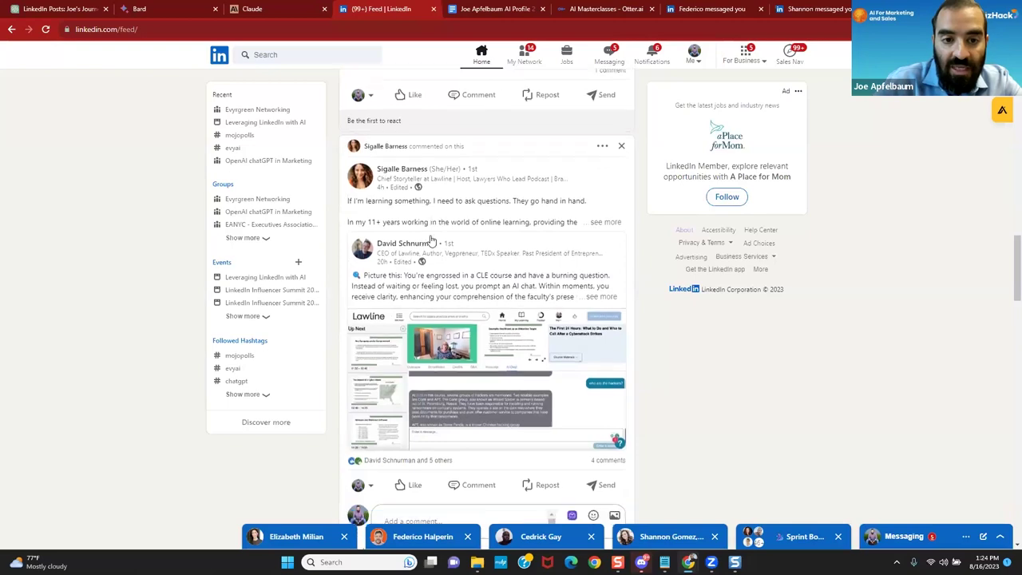
pyautogui.scroll(-1, 429, 241)
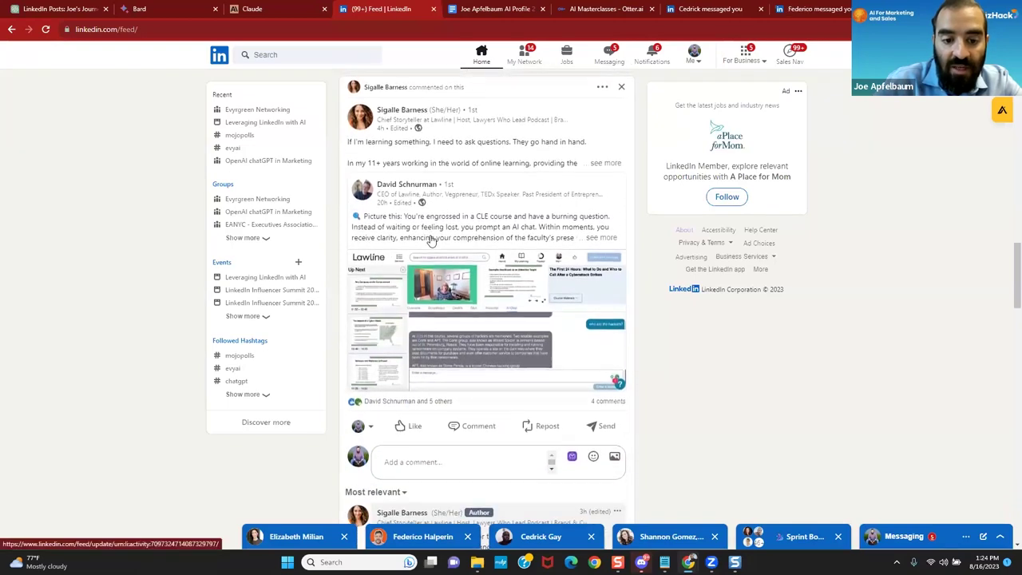
pyautogui.scroll(-2, 429, 239)
pyautogui.scroll(3, 429, 240)
pyautogui.scroll(-1, 429, 240)
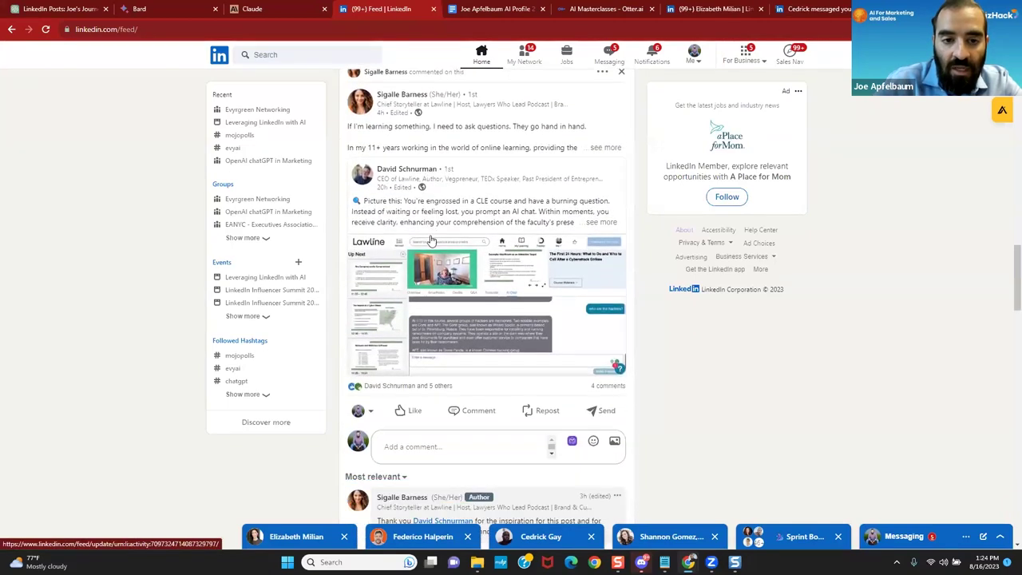
pyautogui.click(412, 413)
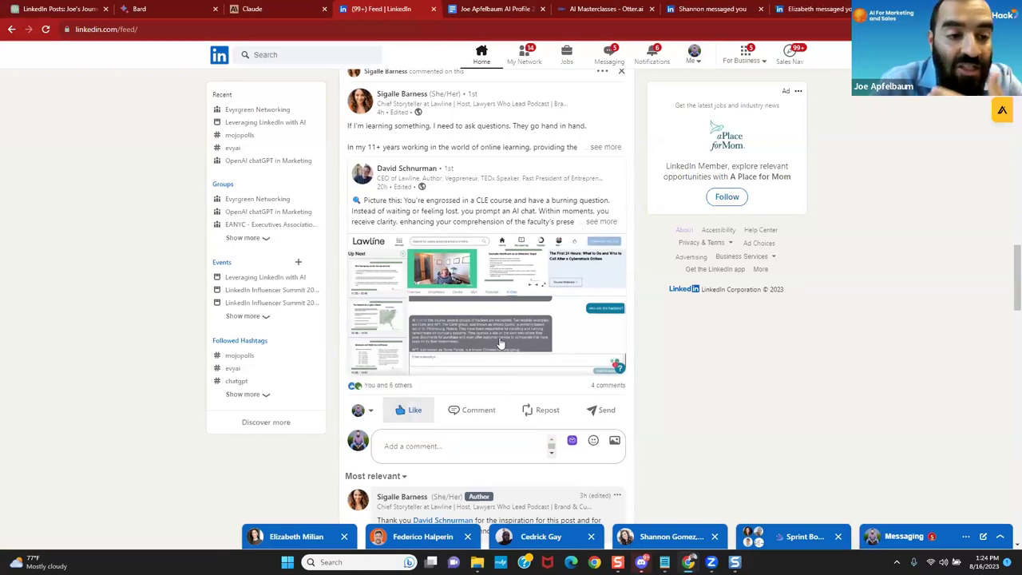
# Step: Scroll further down the feed and like the Olympic Athletes post
pyautogui.scroll(-4, 500, 342)
pyautogui.scroll(-4, 500, 342)
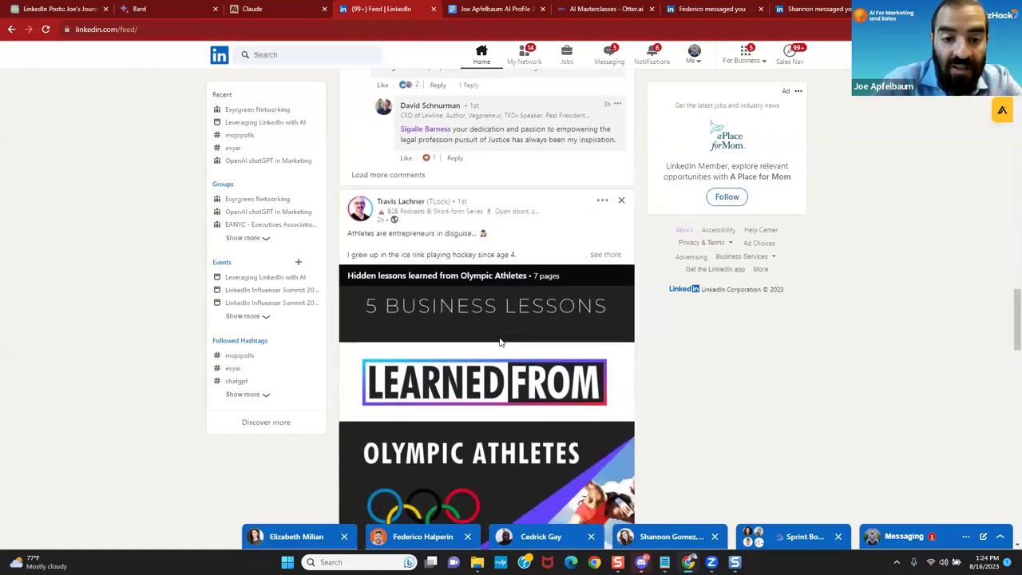
pyautogui.scroll(-2, 500, 342)
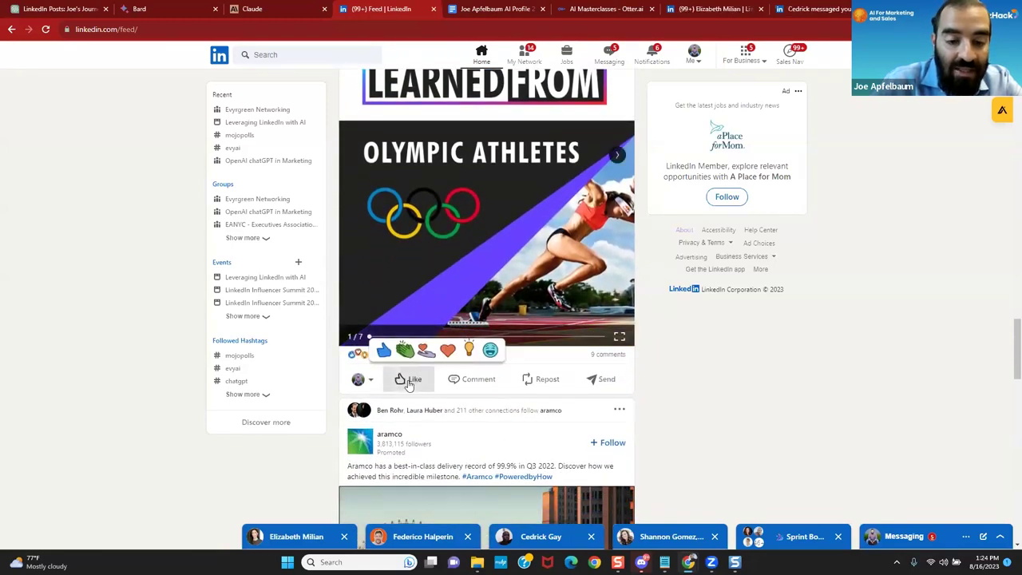
pyautogui.click(409, 379)
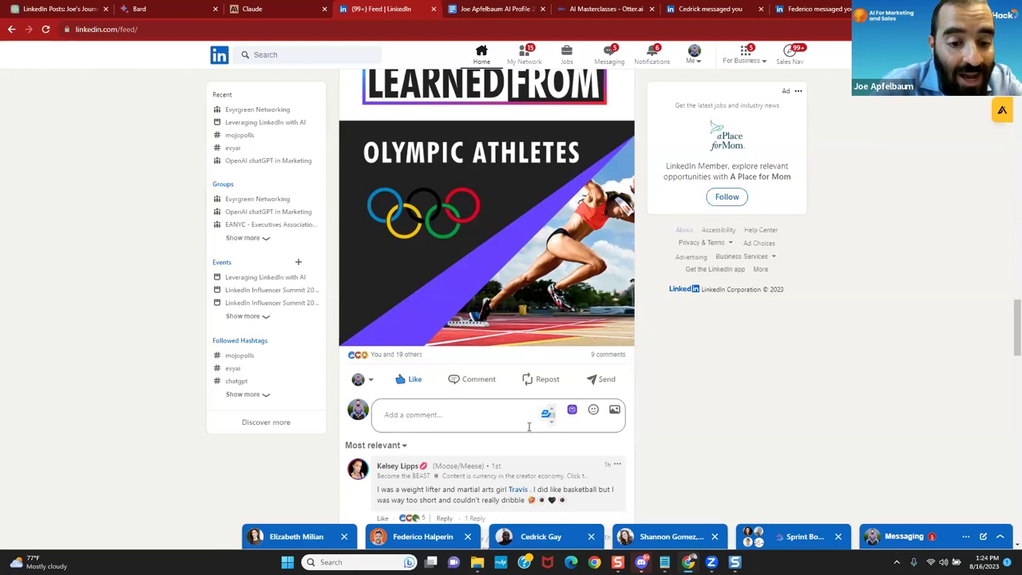
# Step: Scroll down slightly to the Olympic Athletes post's comment area
pyautogui.scroll(-2, 467, 489)
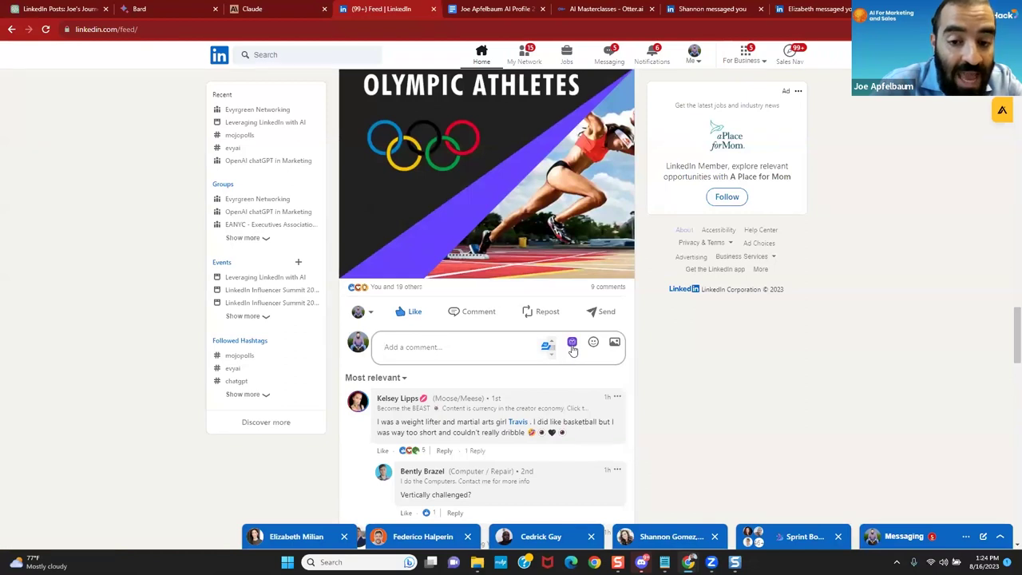
# Step: Generate an evyAI comment with goal Provide Value and tone Informative, then insert it into the comment box
pyautogui.click(572, 343)
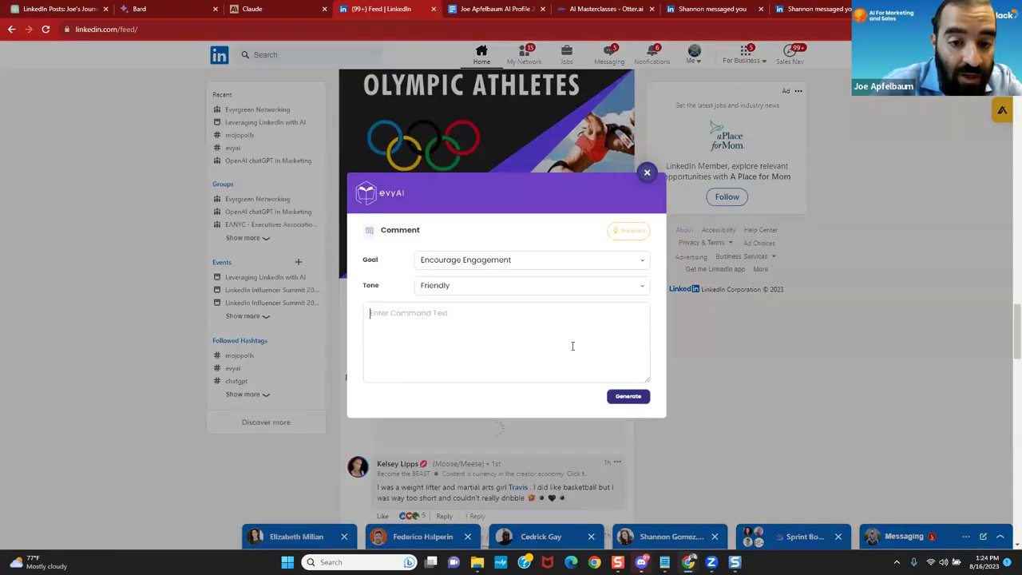
pyautogui.click(503, 257)
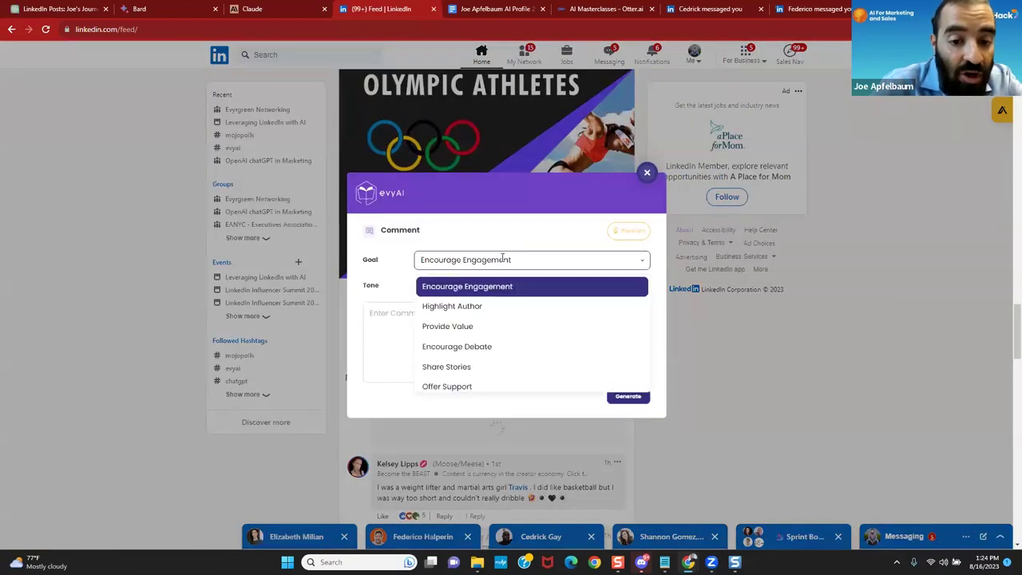
pyautogui.click(467, 324)
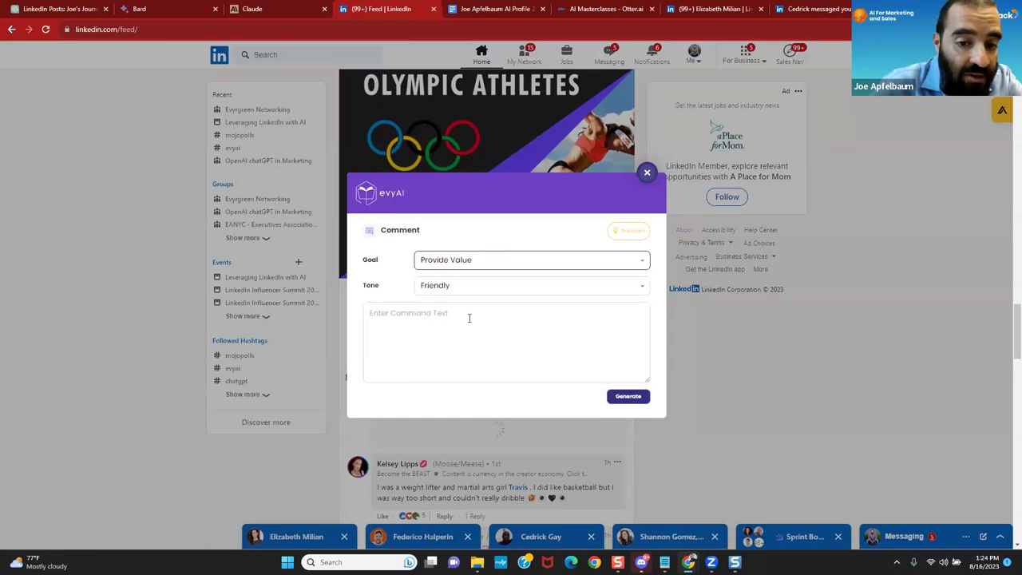
pyautogui.click(514, 284)
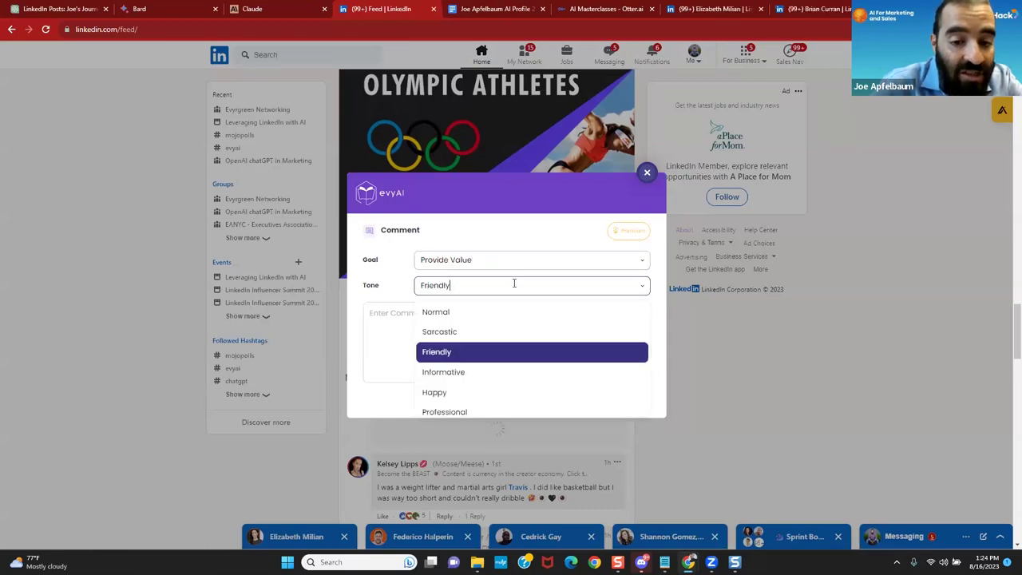
pyautogui.click(449, 371)
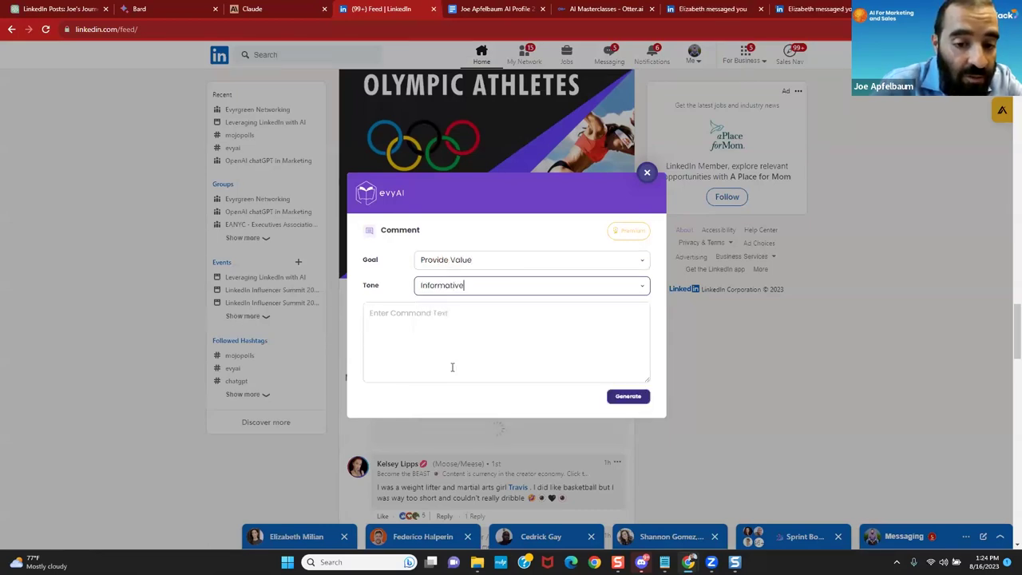
pyautogui.click(630, 399)
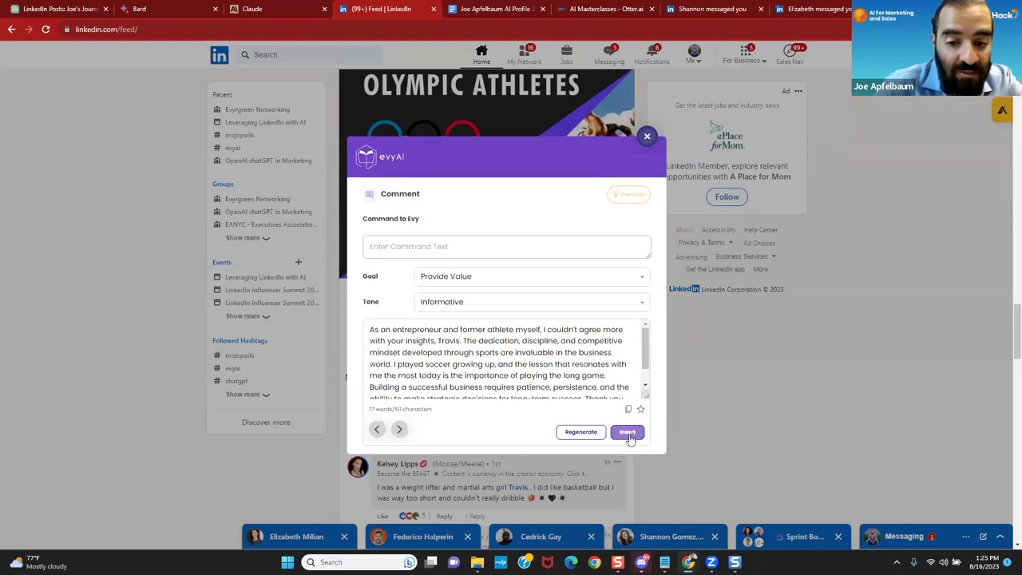
pyautogui.click(628, 432)
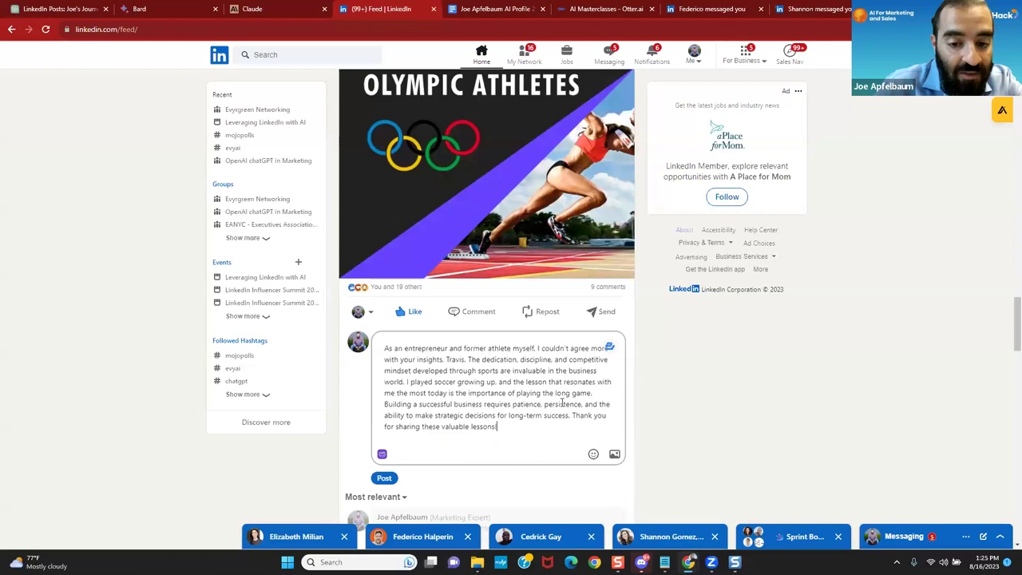
# Step: Edit the draft by adding 'and football' after soccer and 'in Yeshiva' after growing up
pyautogui.click(459, 382)
pyautogui.write('and ')
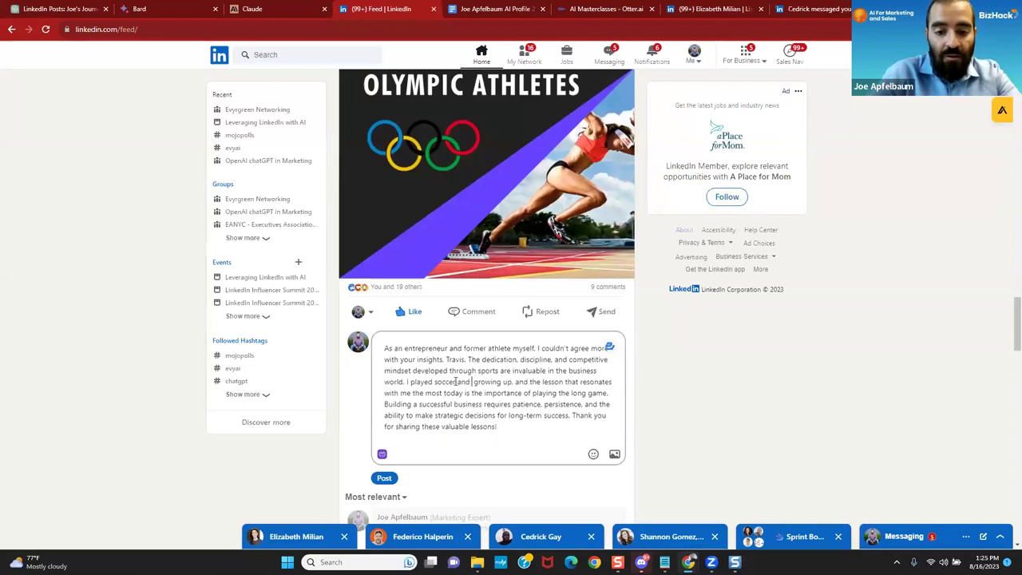
pyautogui.write('football')
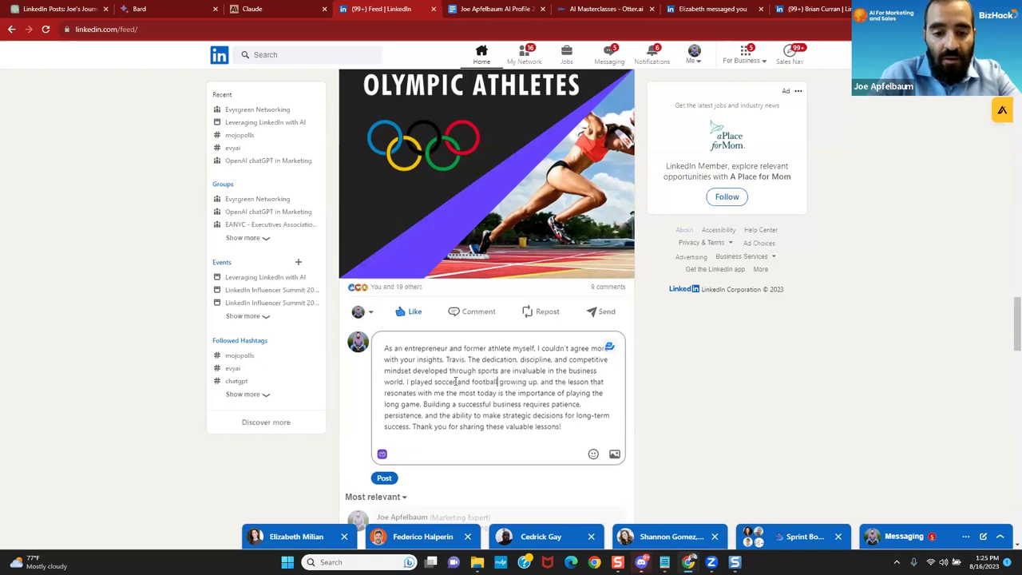
pyautogui.click(539, 381)
pyautogui.write('in Yes')
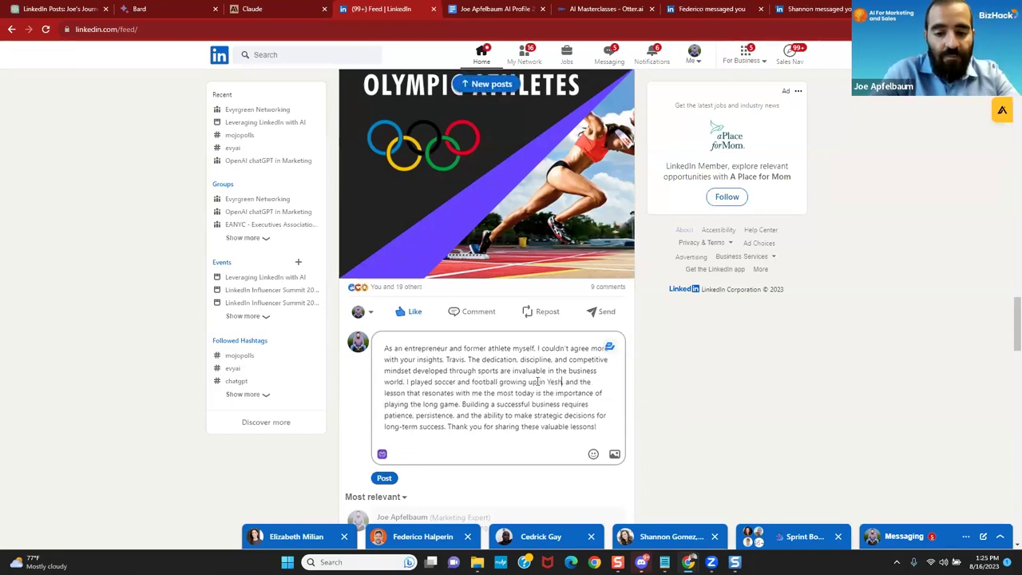
pyautogui.write('hiva,')
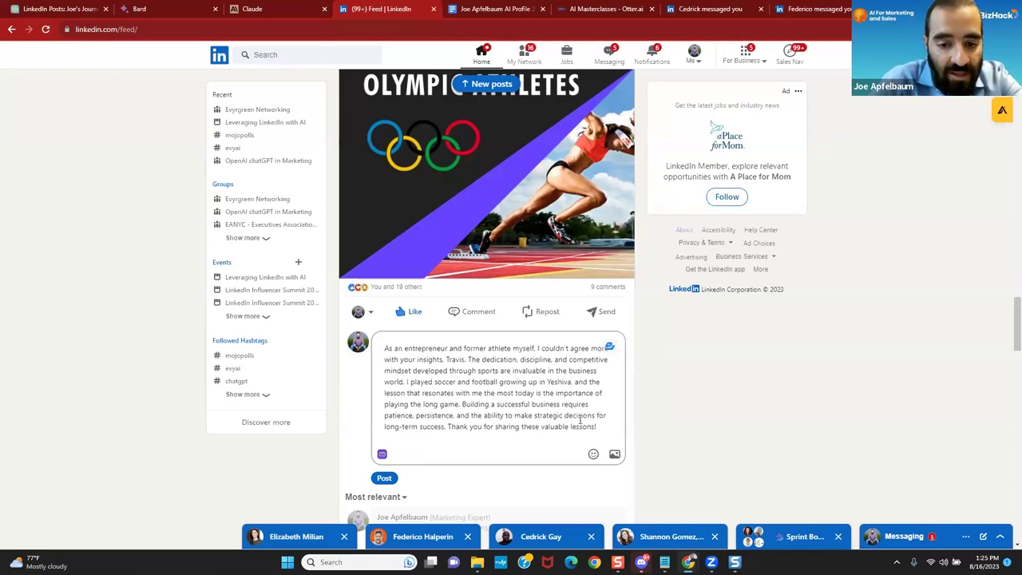
# Step: Add a closing line 'BTW love the picture.. BOOM', mention the post's author, and post the comment
pyautogui.press('Return')
pyautogui.write('BTW')
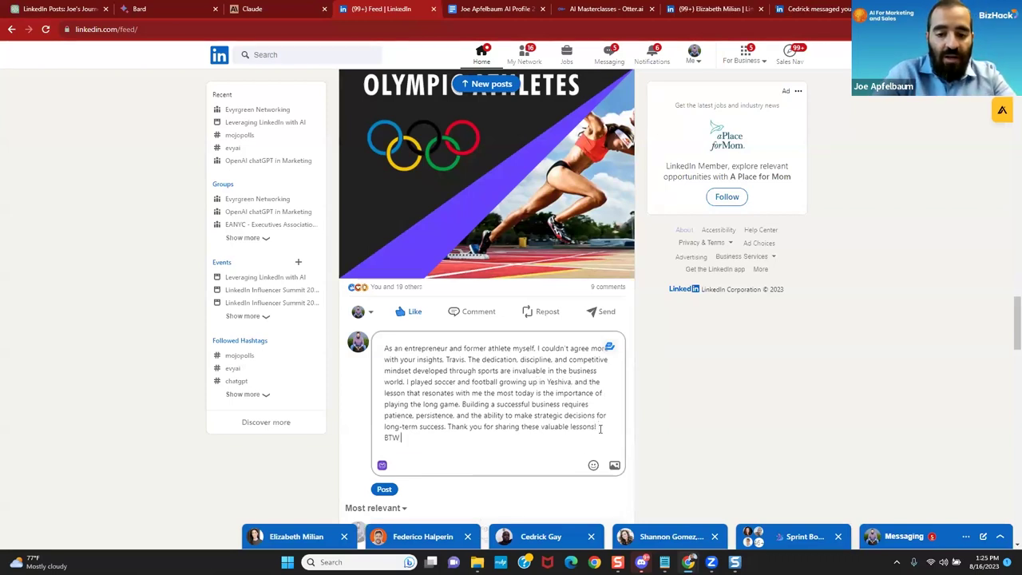
pyautogui.write(' love the picture.. B')
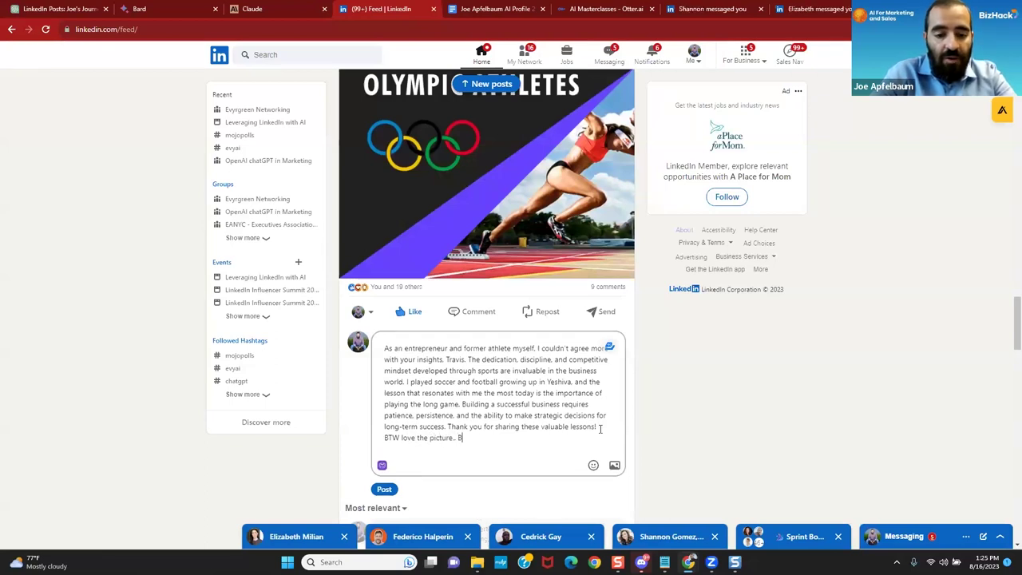
pyautogui.write('OOM @ta')
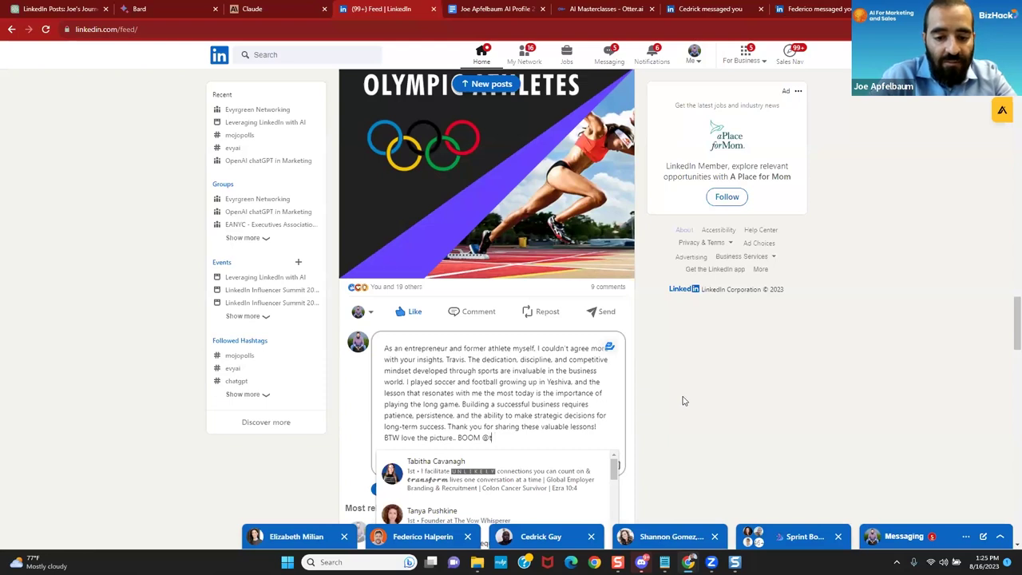
pyautogui.click(420, 479)
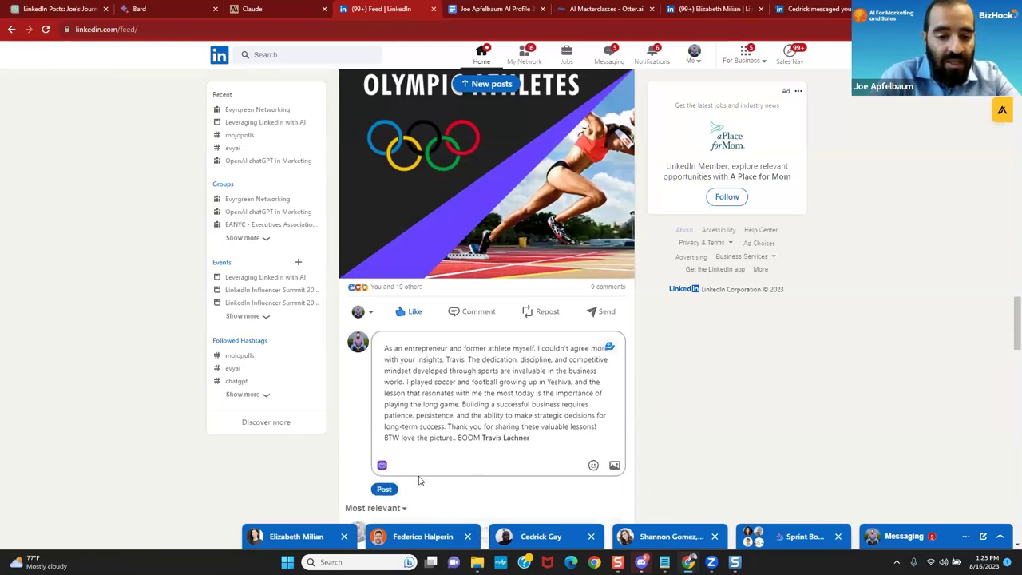
pyautogui.click(383, 489)
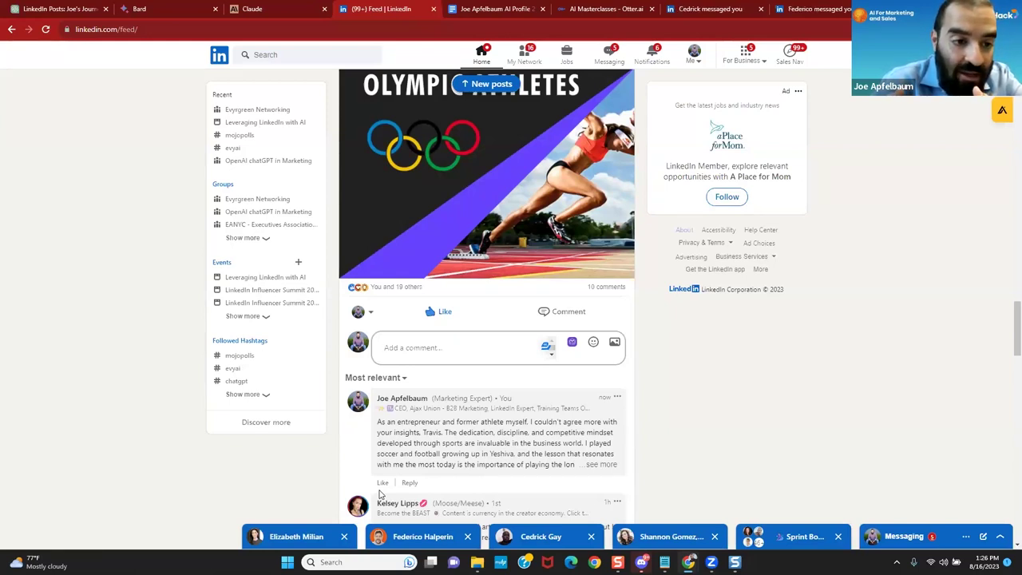
# Step: Close the evyAI side panel, scroll down the feed, and focus the LinkedIn search box
pyautogui.scroll(-2, 546, 359)
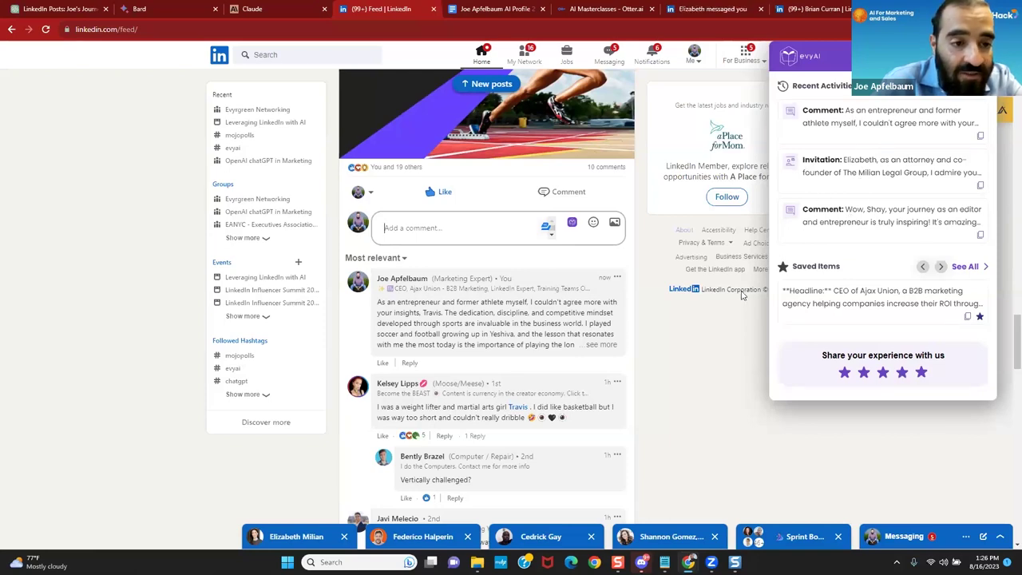
pyautogui.click(697, 356)
pyautogui.scroll(3, 697, 356)
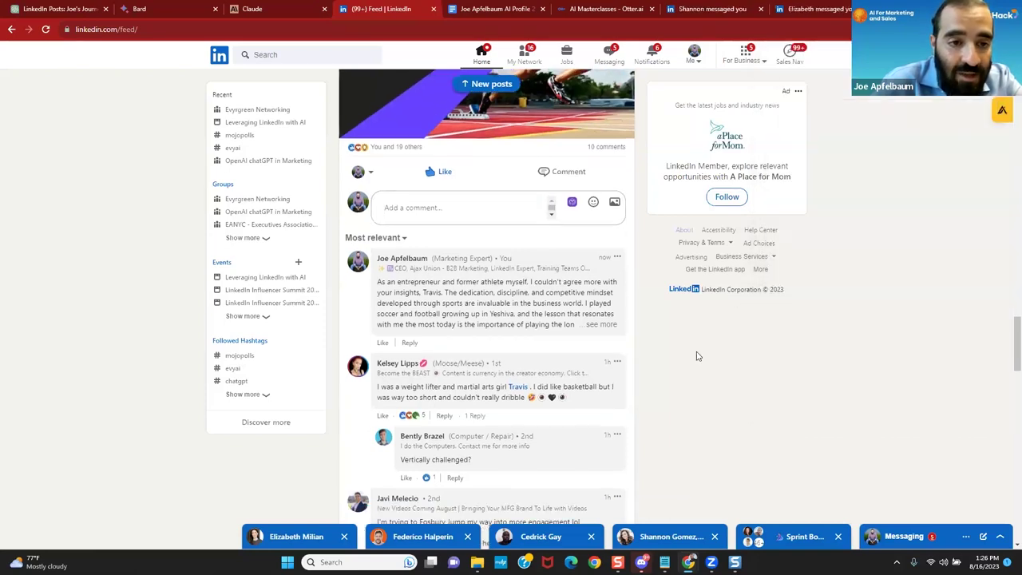
pyautogui.scroll(-5, 697, 356)
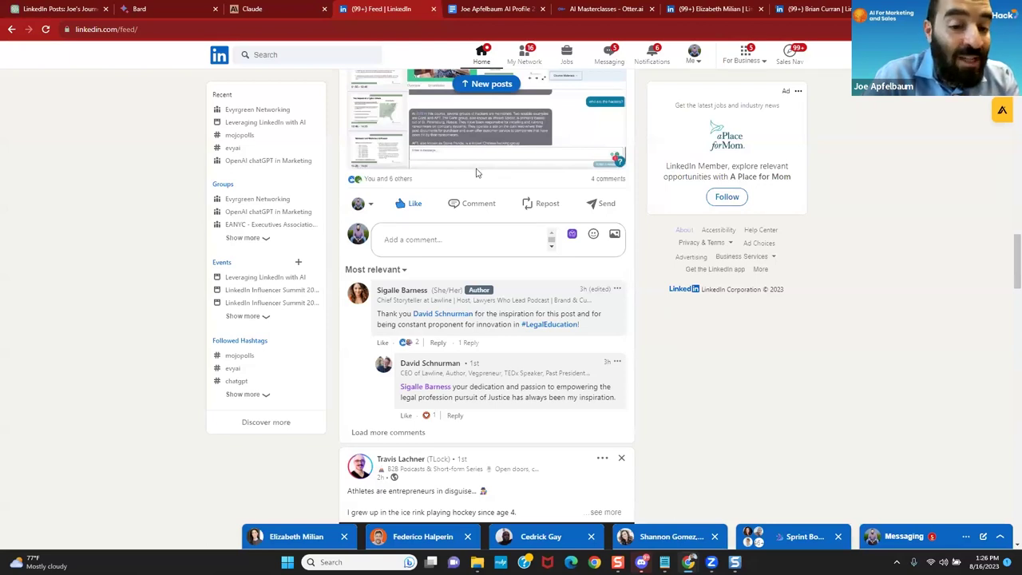
pyautogui.scroll(-1, 476, 168)
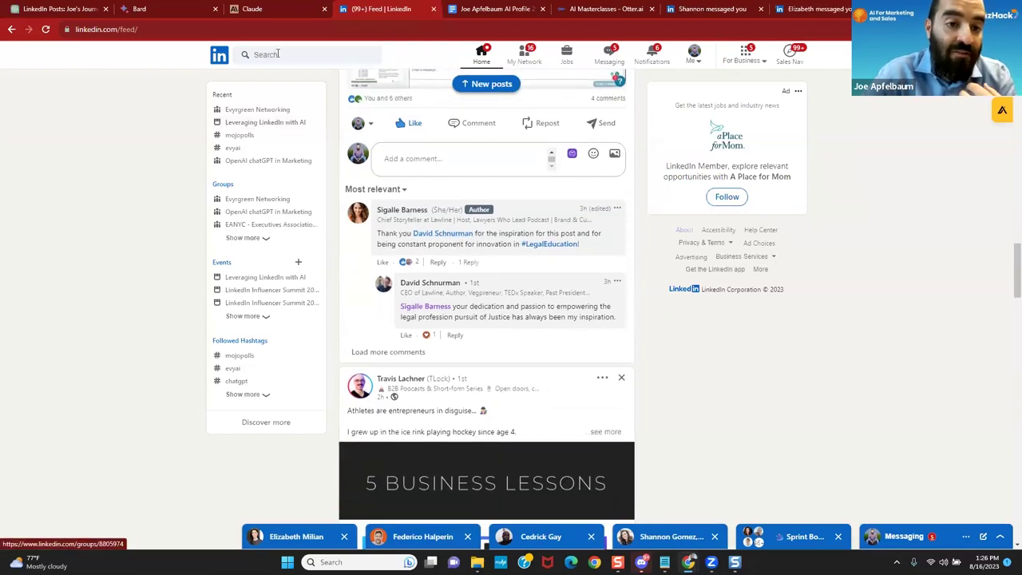
pyautogui.click(276, 54)
# Step: Search for the connection by name, open their profile, and scroll down to Activity
pyautogui.write('De')
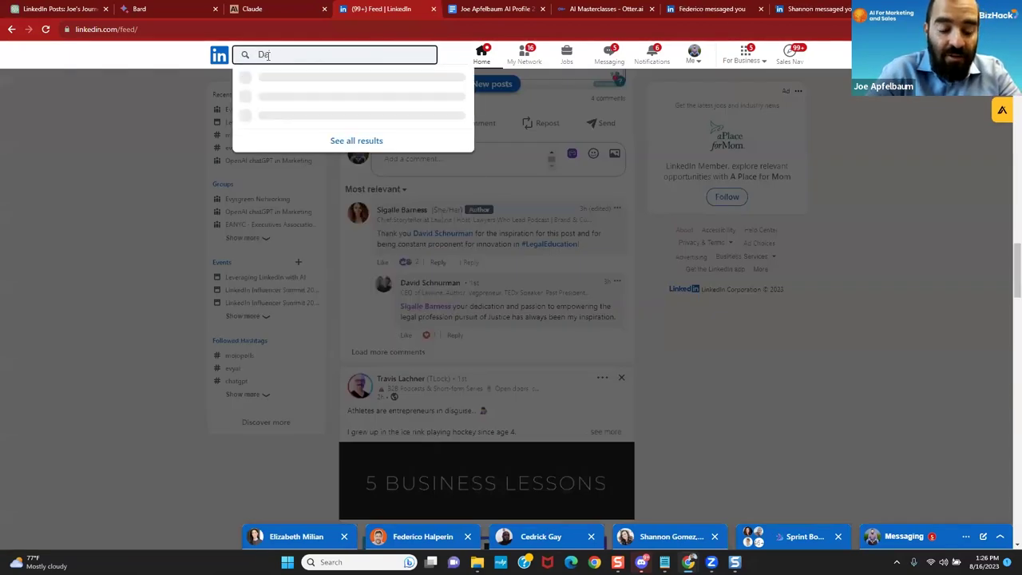
pyautogui.write('n')
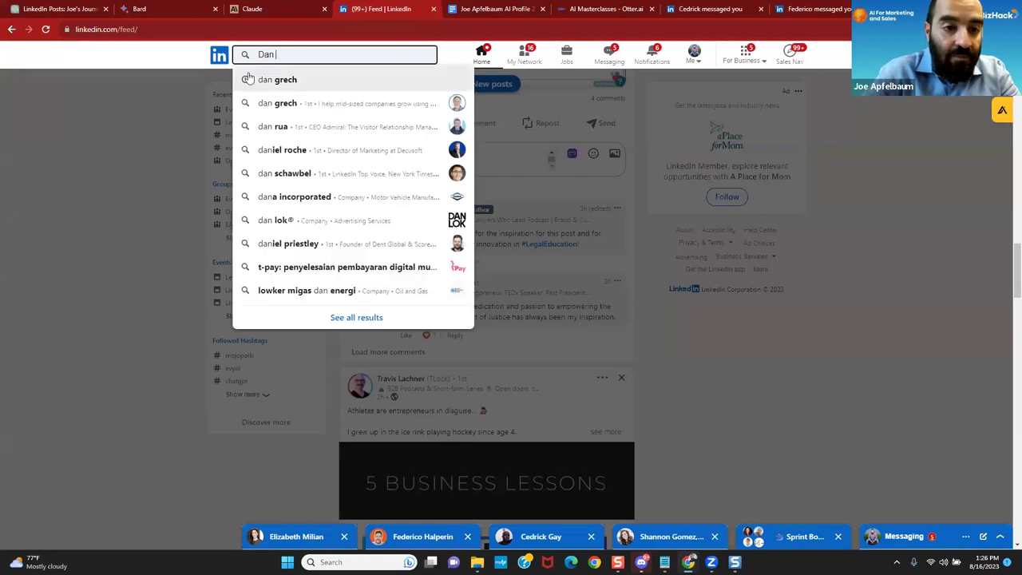
pyautogui.click(254, 77)
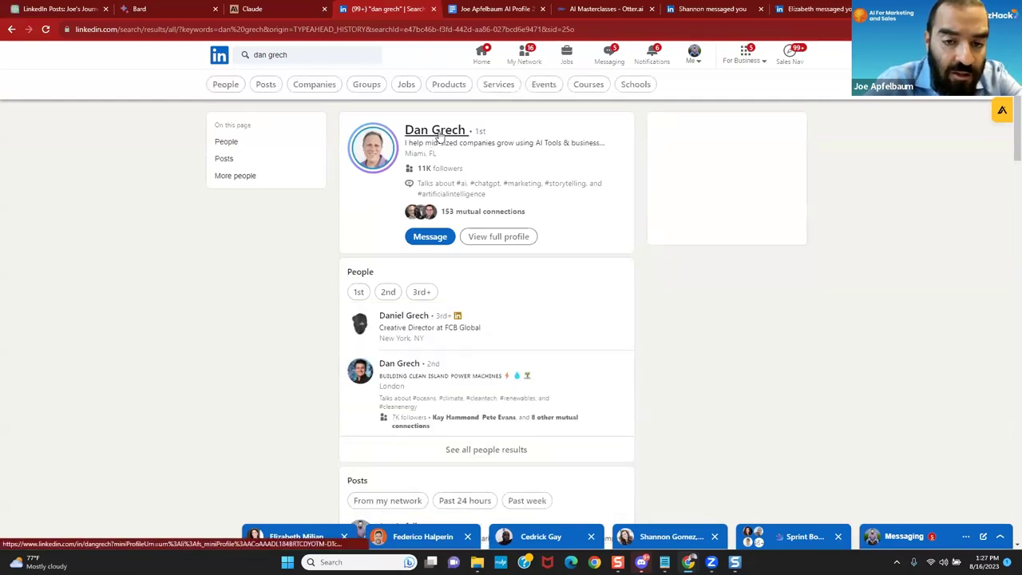
pyautogui.click(439, 134)
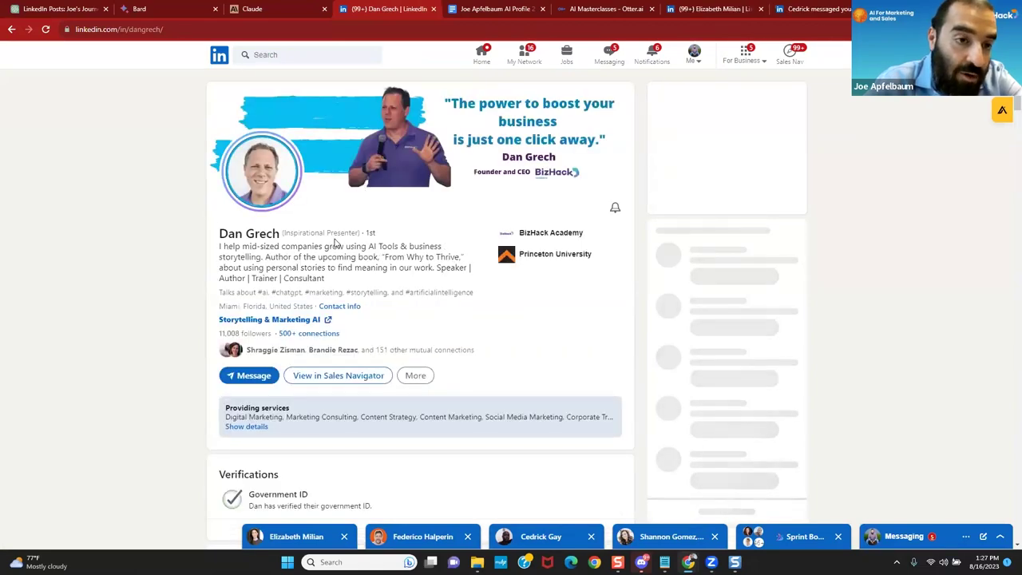
pyautogui.scroll(-1, 335, 243)
pyautogui.scroll(-7, 335, 243)
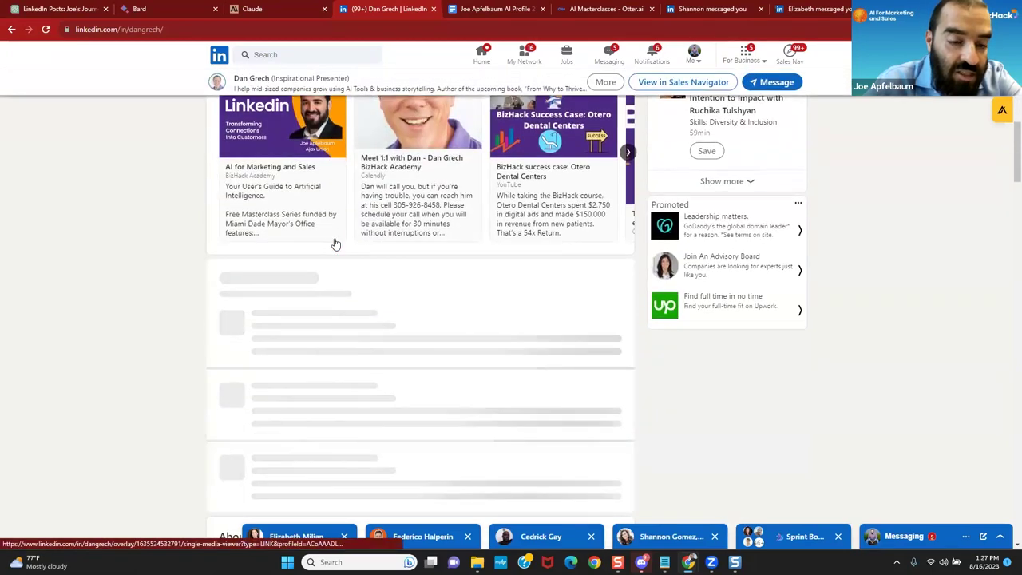
pyautogui.scroll(-1, 336, 244)
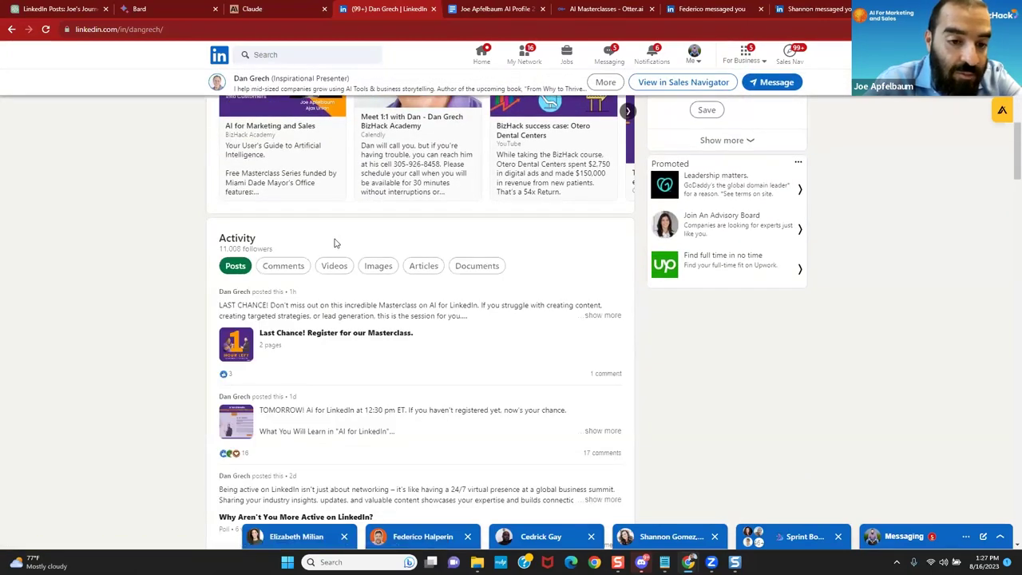
pyautogui.scroll(-1, 336, 243)
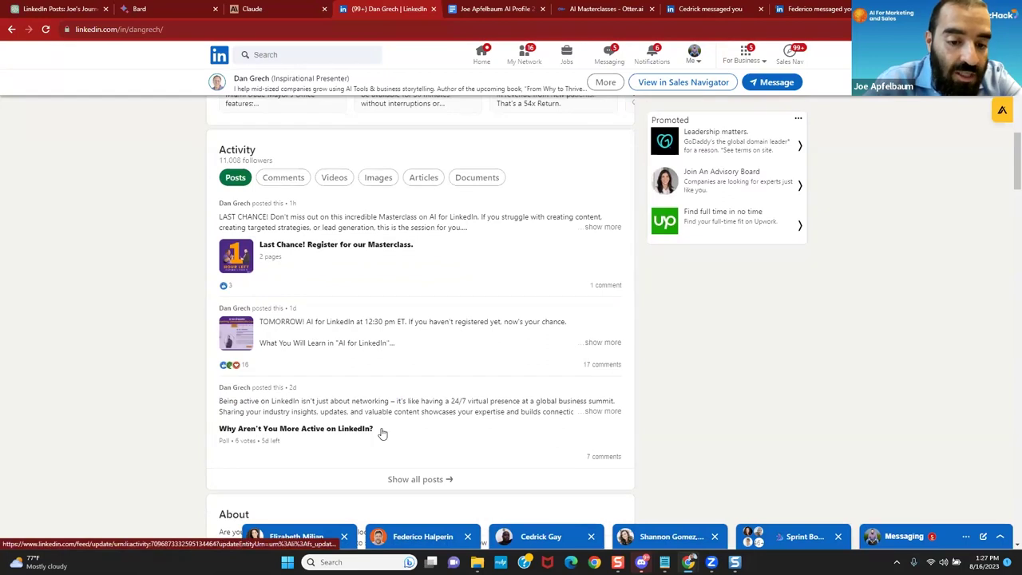
# Step: Show all of the connection's posts, expand the latest masterclass post, and react Insightful
pyautogui.click(405, 484)
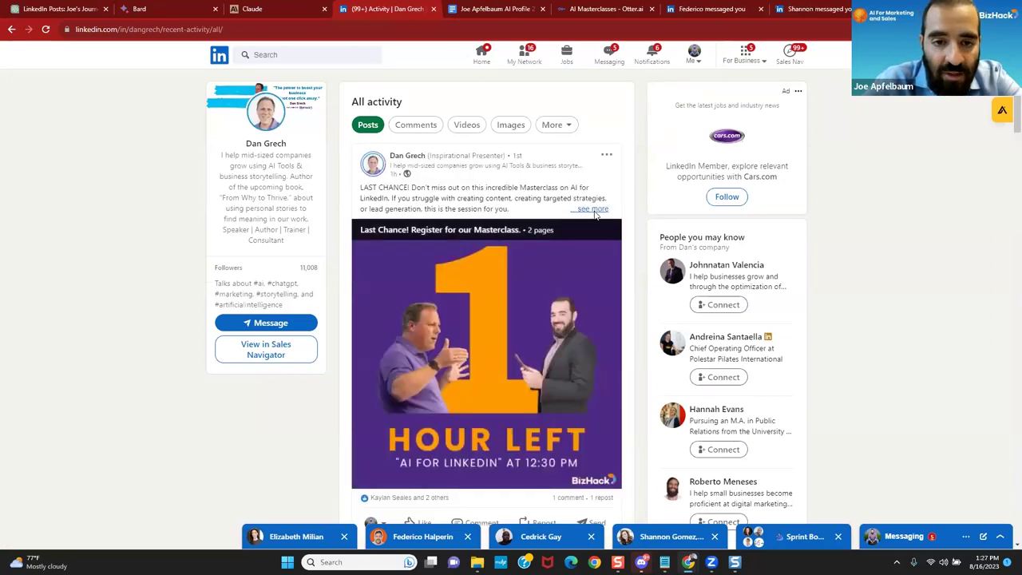
pyautogui.click(592, 209)
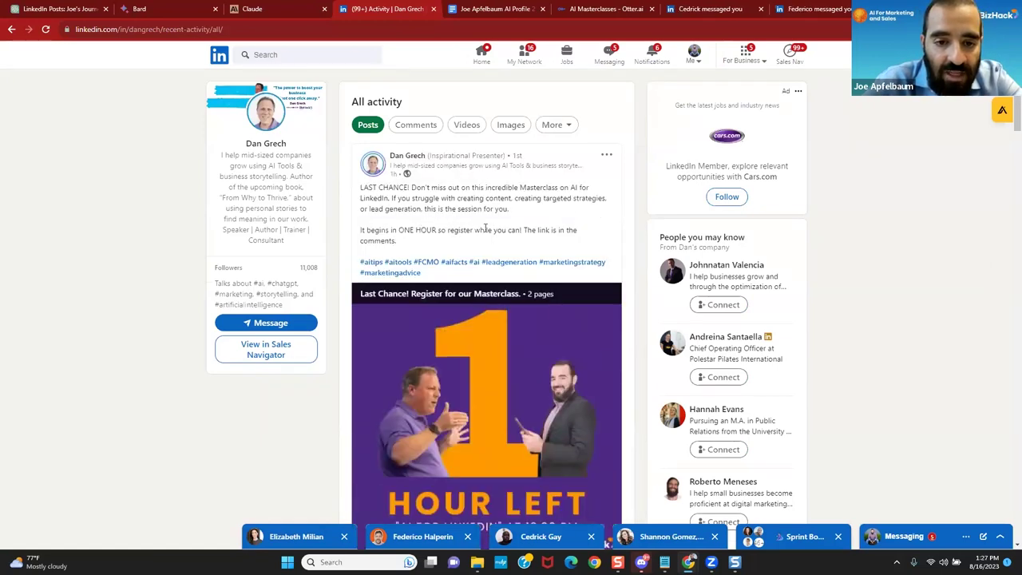
pyautogui.scroll(-3, 485, 229)
pyautogui.moveTo(431, 339)
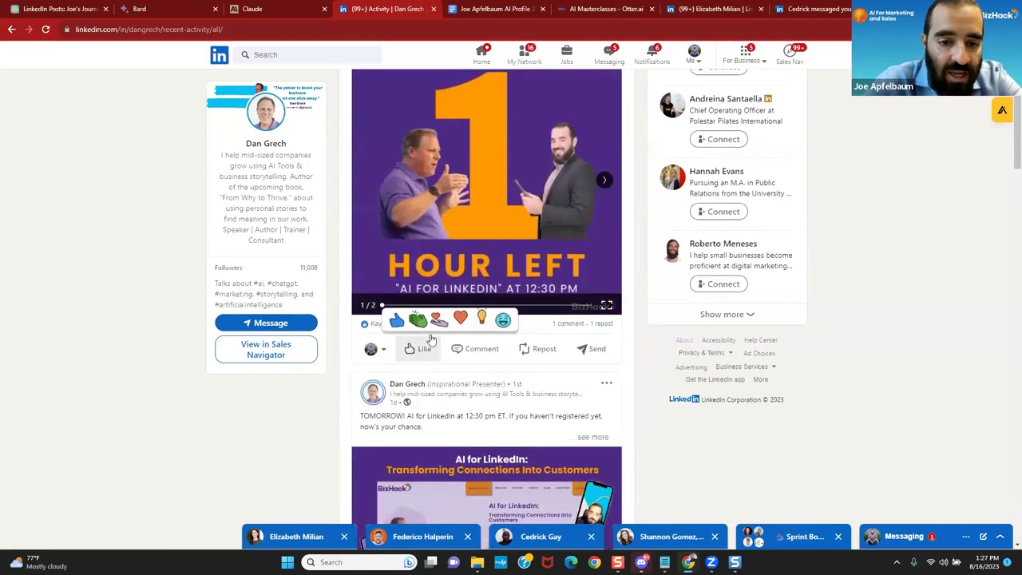
pyautogui.click(481, 318)
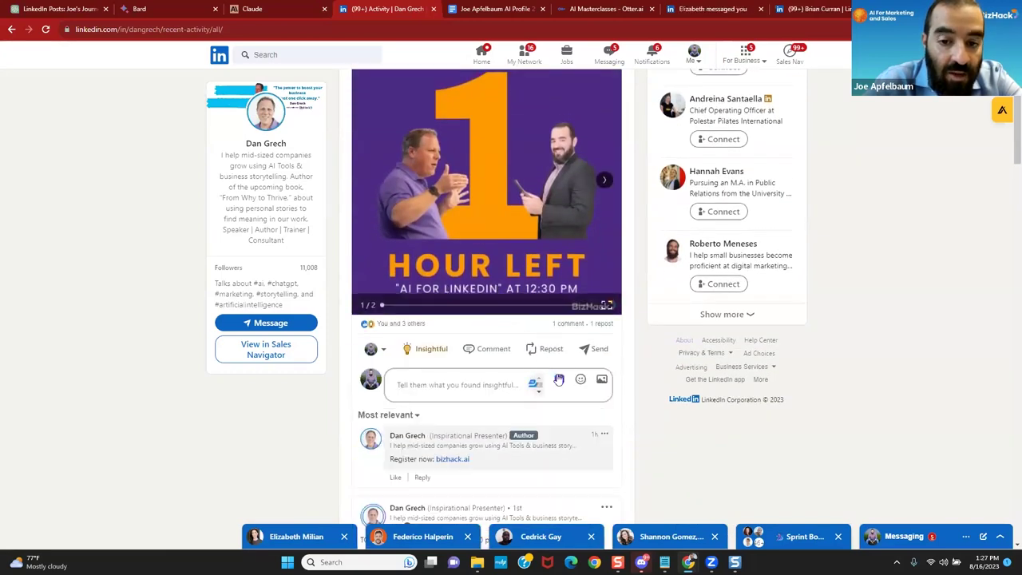
# Step: Generate an evyAI comment with a Friendly tone and insert it into the reply box
pyautogui.click(534, 384)
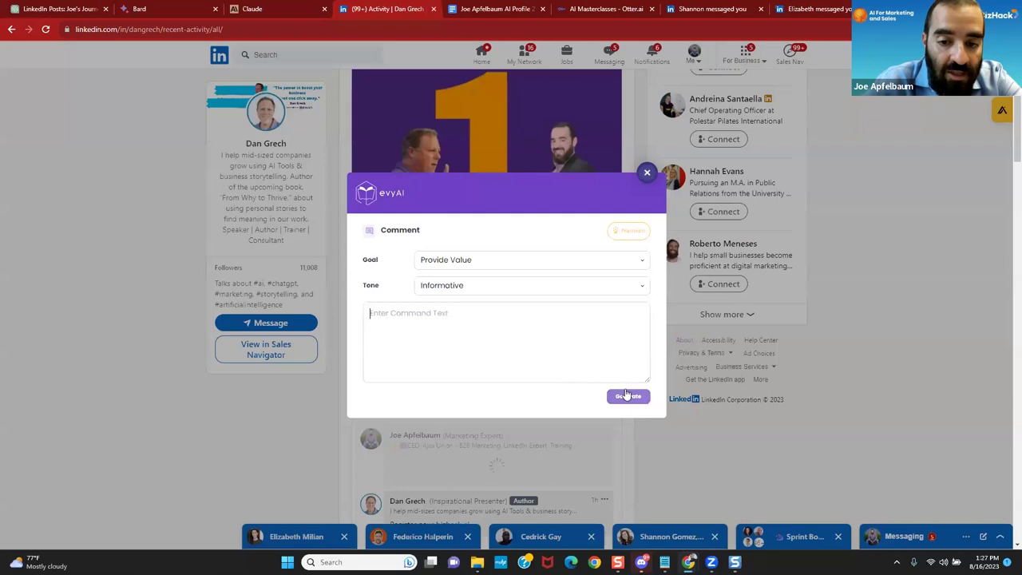
pyautogui.click(555, 284)
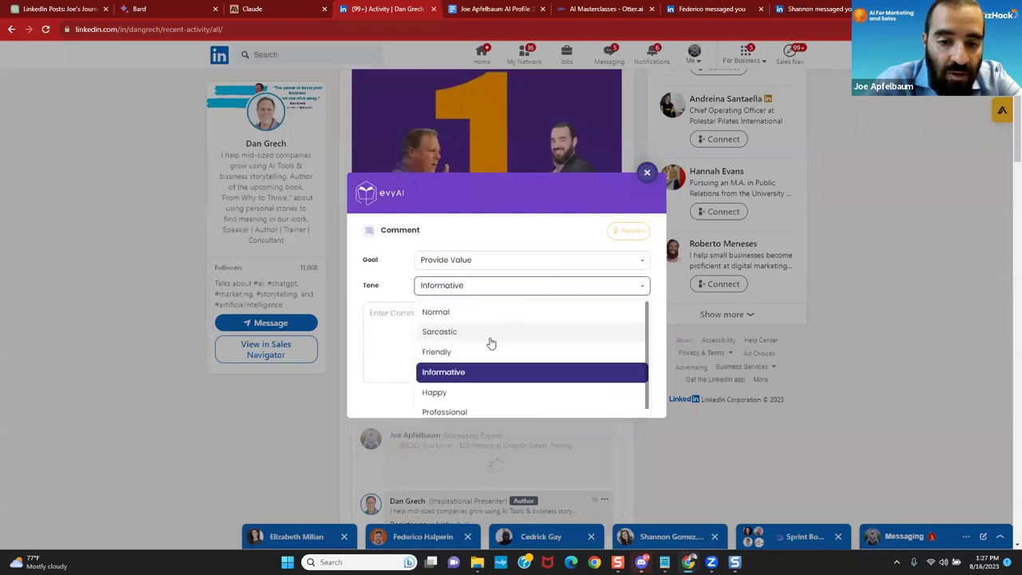
pyautogui.click(482, 349)
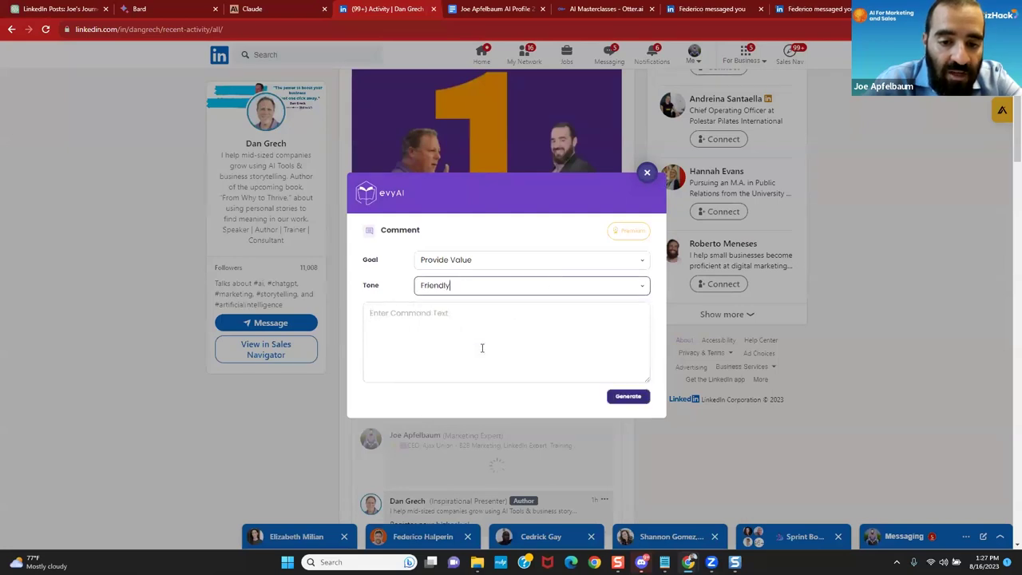
pyautogui.click(630, 403)
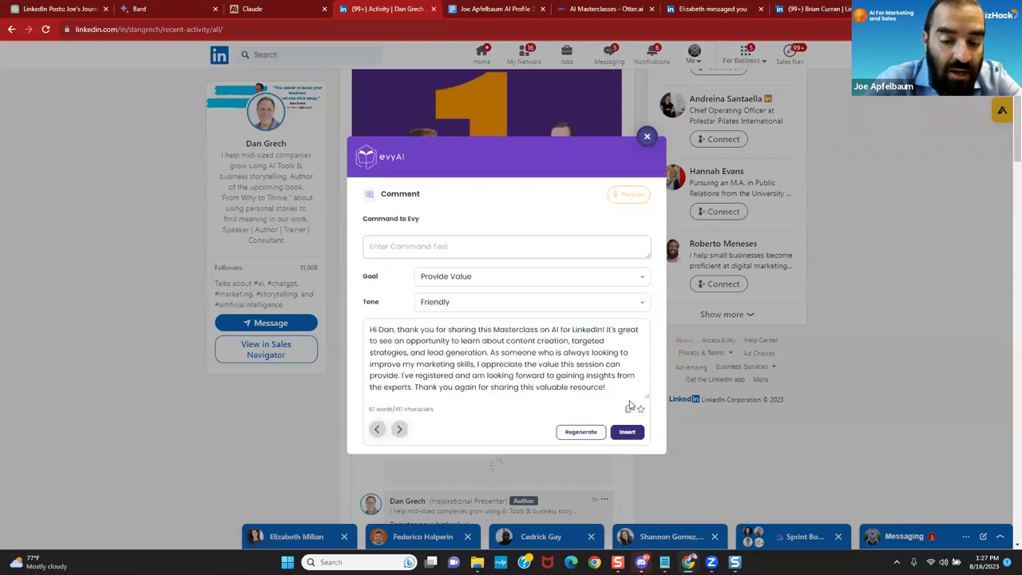
pyautogui.click(623, 434)
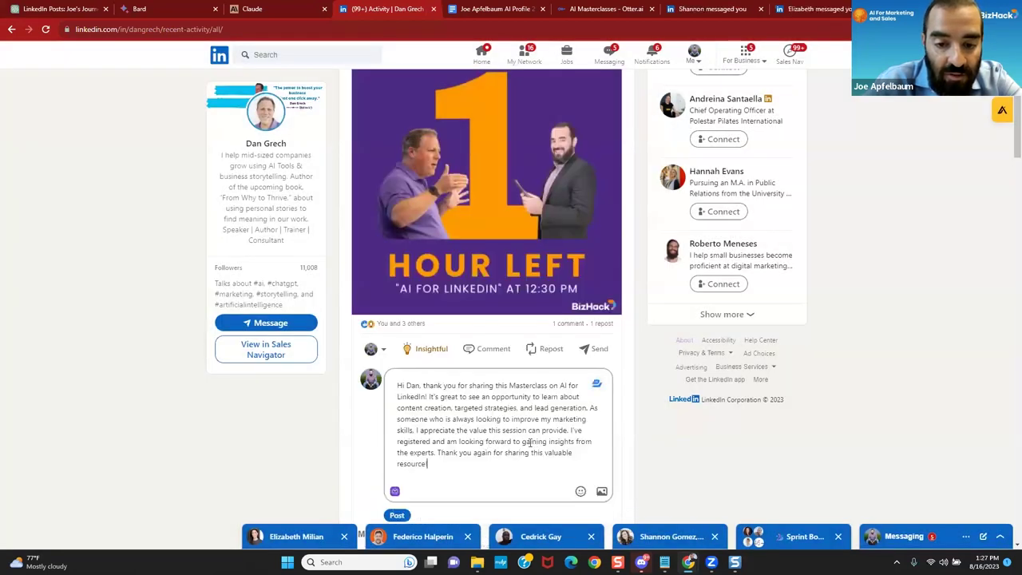
# Step: Replace 'gaining' with 'presenting and shar…' and delete the phrase about the experts from the draft
pyautogui.doubleClick(534, 442)
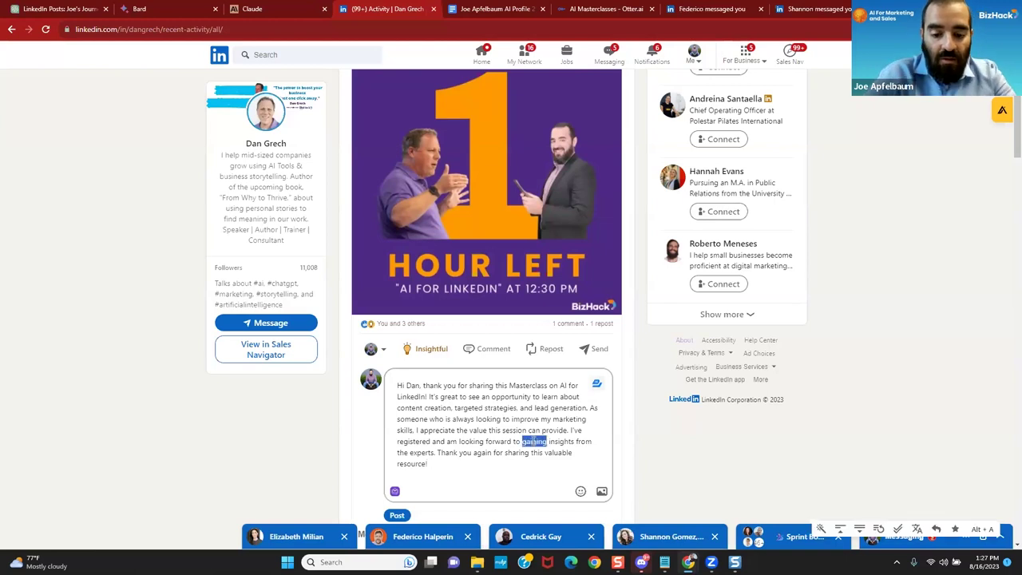
pyautogui.write('presenting and shar')
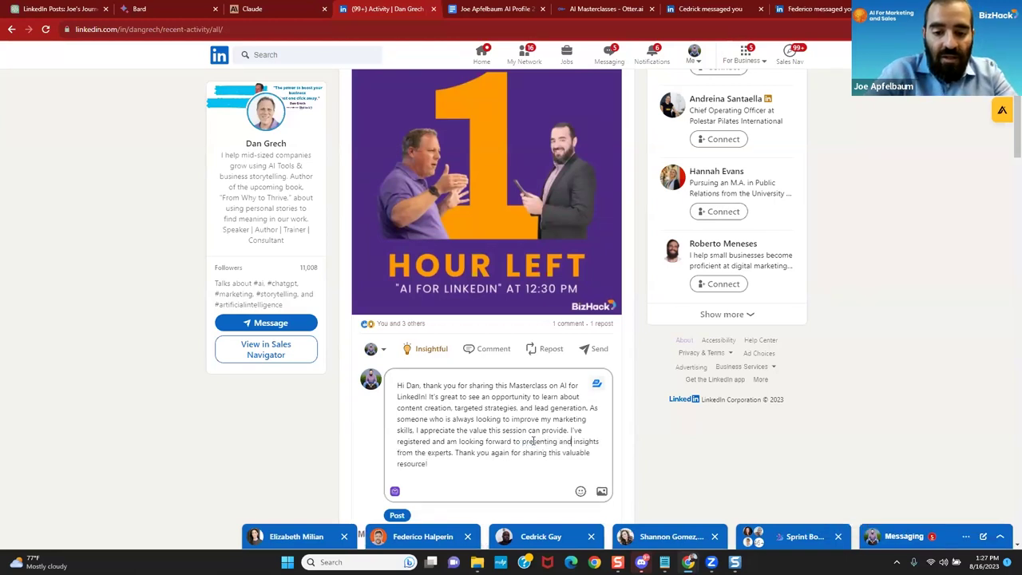
pyautogui.doubleClick(465, 454)
pyautogui.press('BackSpace')
pyautogui.press('BackSpace')
pyautogui.press('BackSpace')
pyautogui.press('BackSpace')
pyautogui.press('BackSpace')
pyautogui.press('BackSpace')
pyautogui.press('BackSpace')
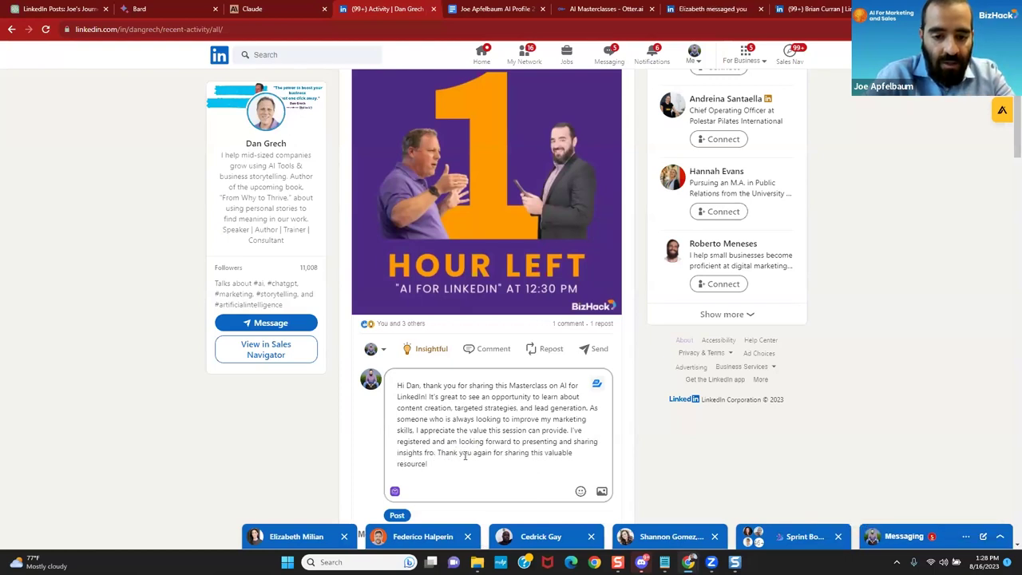
pyautogui.press('BackSpace')
pyautogui.press('BackSpace')
pyautogui.press('BackSpace')
pyautogui.press('BackSpace')
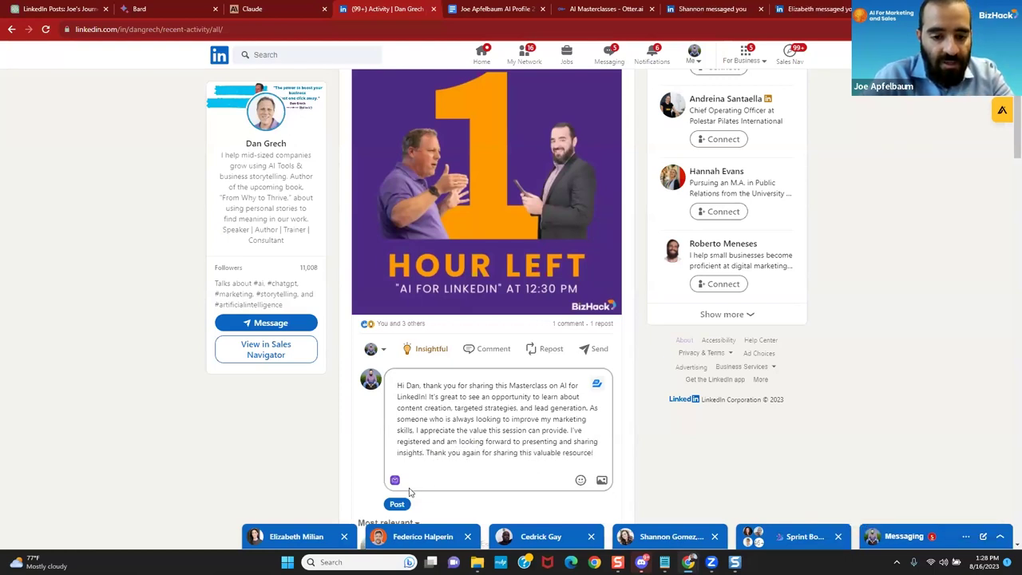
# Step: Tag the post's author with an @ mention in the greeting and publish the comment
pyautogui.click(407, 387)
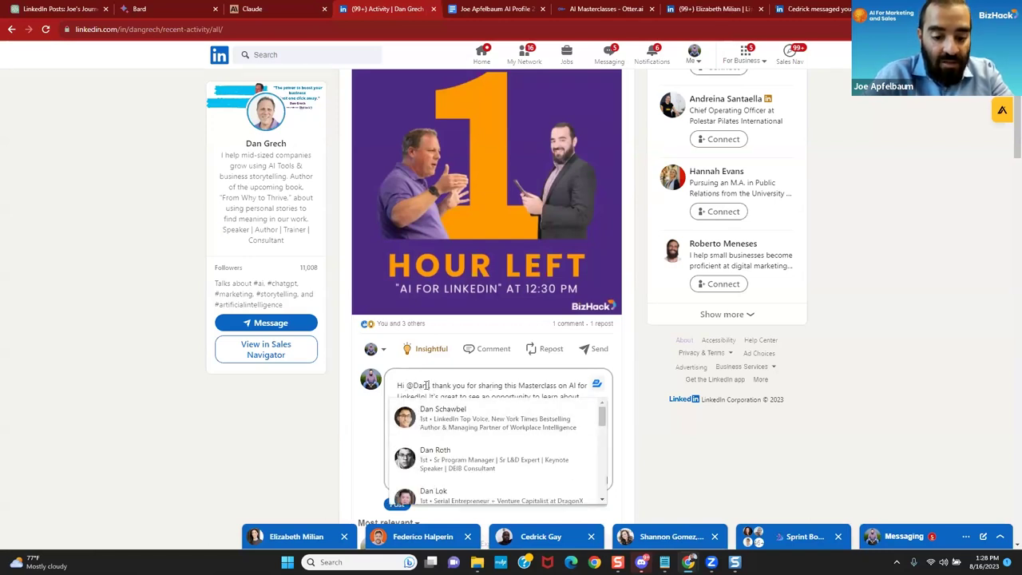
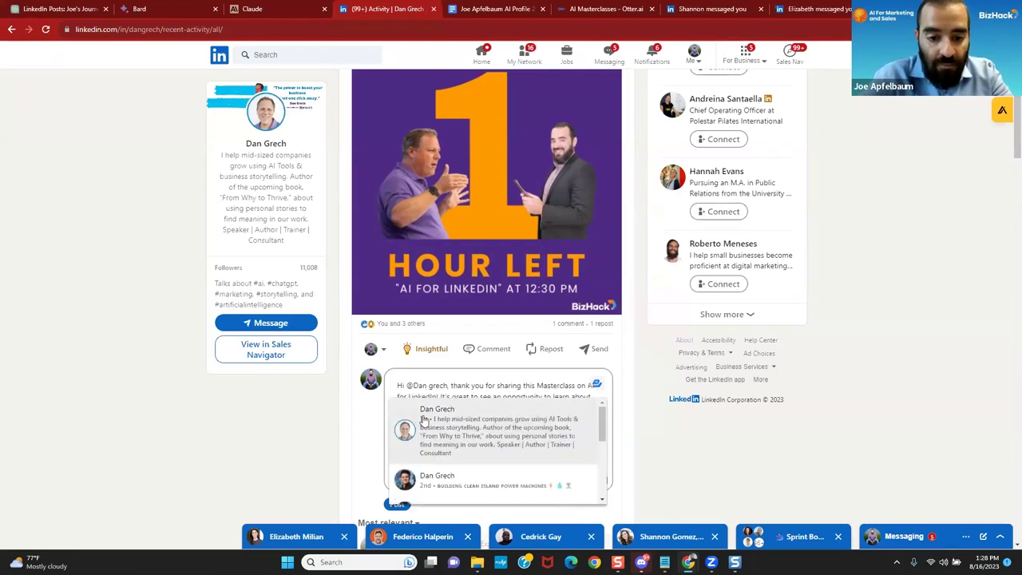
pyautogui.click(423, 421)
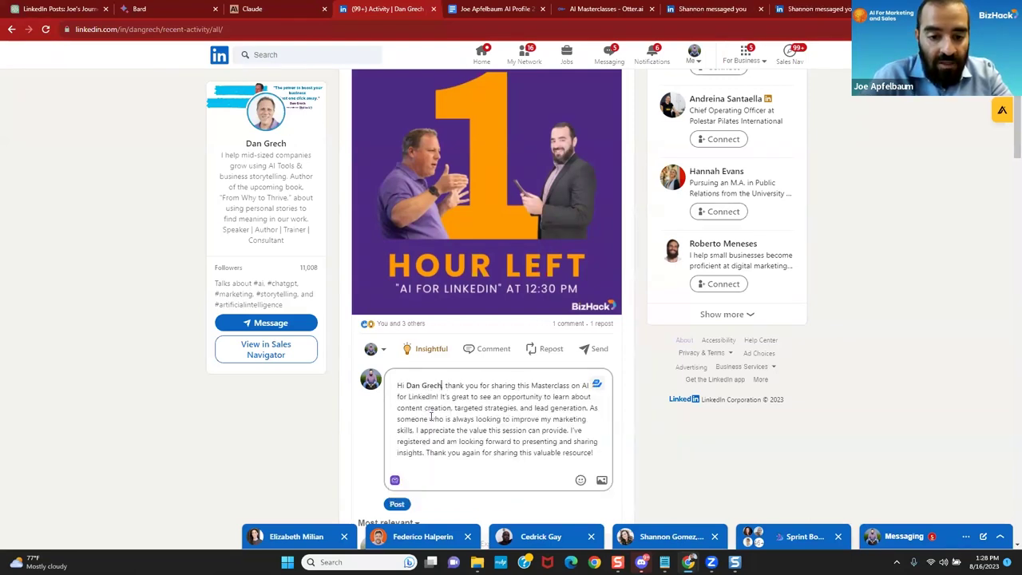
pyautogui.click(397, 505)
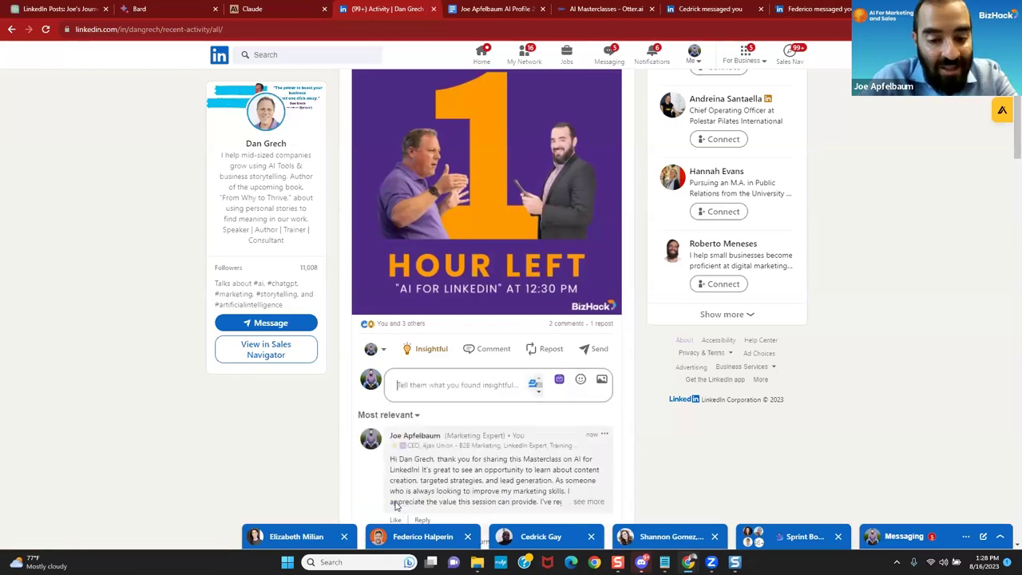
# Step: Scroll through the masterclass post's comments and back up to the top of the activity feed
pyautogui.scroll(-1, 470, 462)
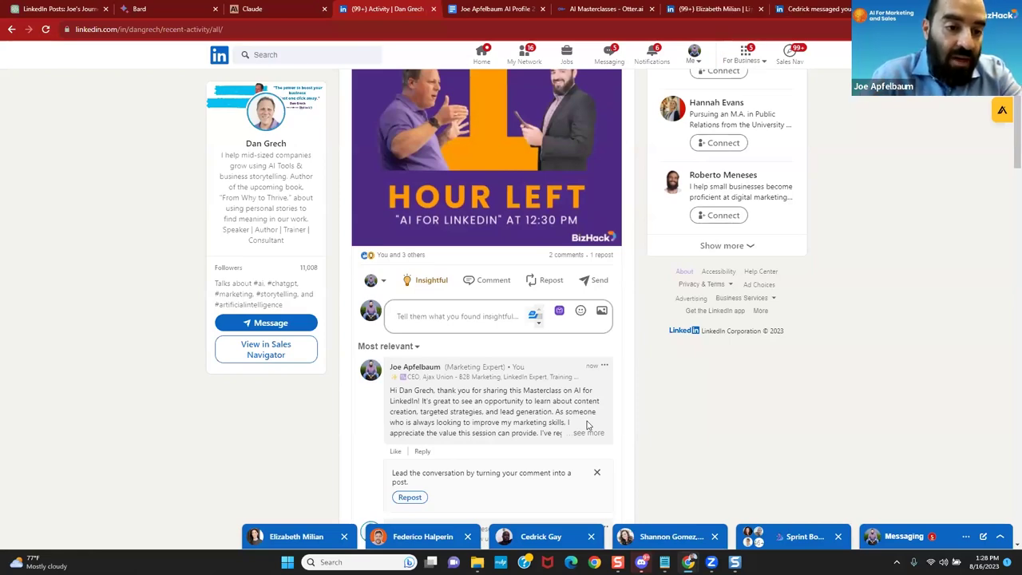
pyautogui.scroll(3, 586, 425)
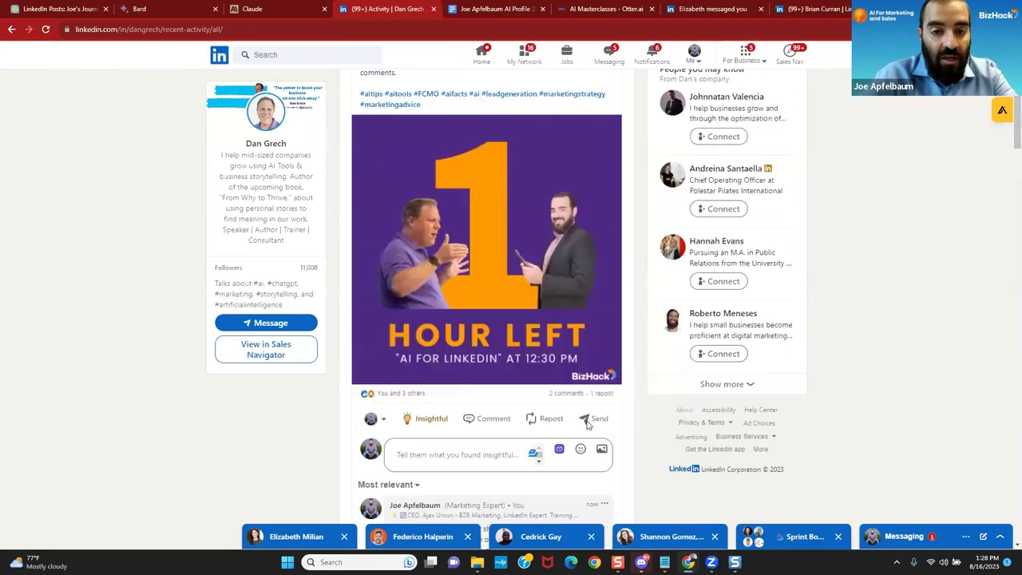
pyautogui.scroll(1, 586, 425)
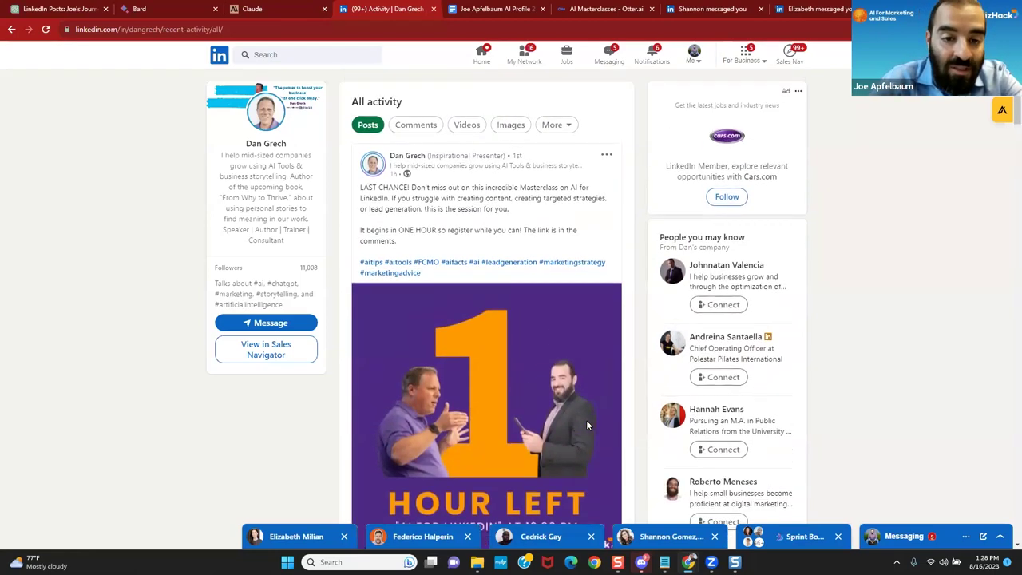
pyautogui.scroll(-3, 586, 425)
pyautogui.scroll(-1, 588, 425)
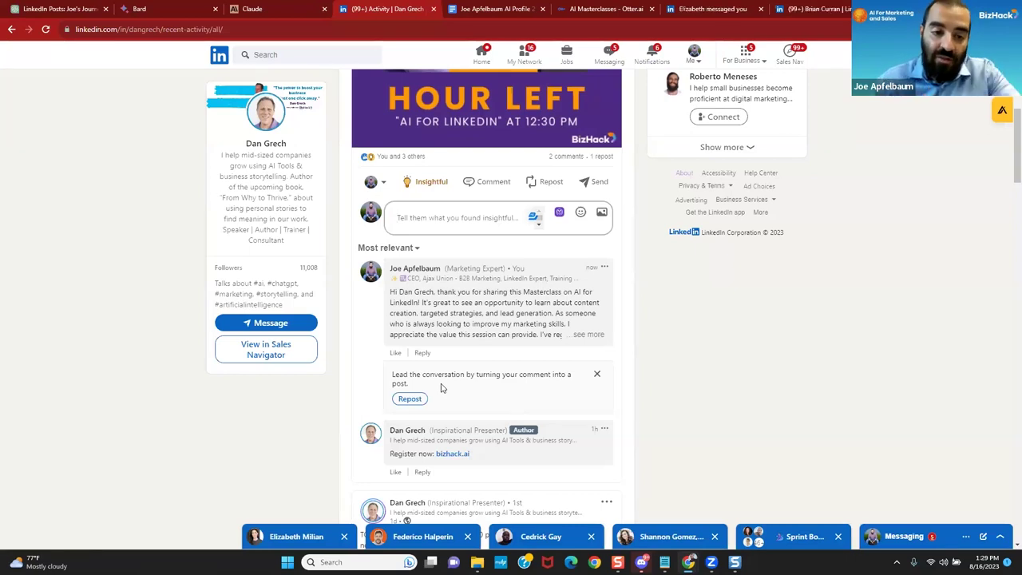
pyautogui.scroll(3, 452, 334)
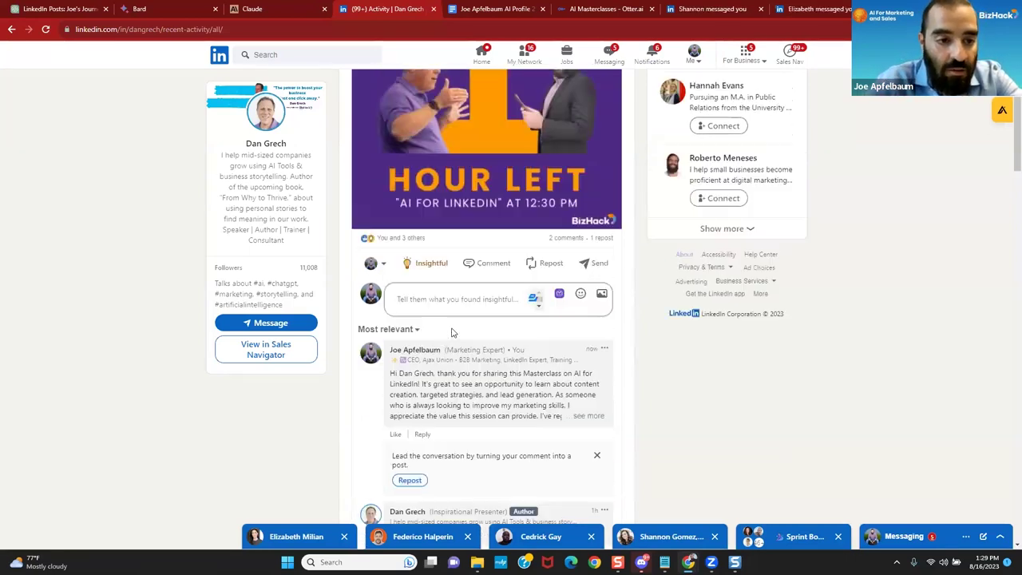
pyautogui.scroll(1, 452, 329)
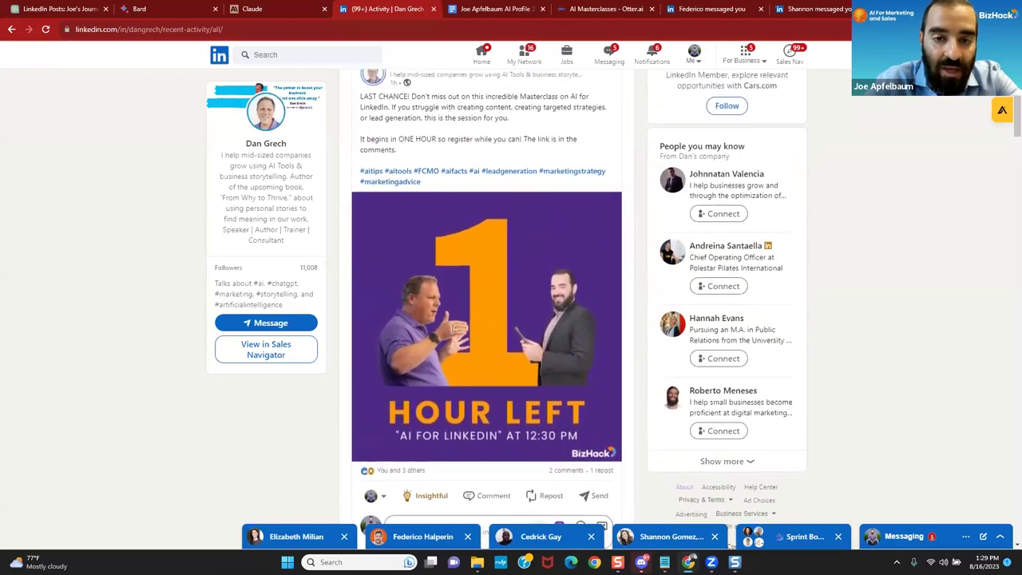
pyautogui.scroll(1, 452, 328)
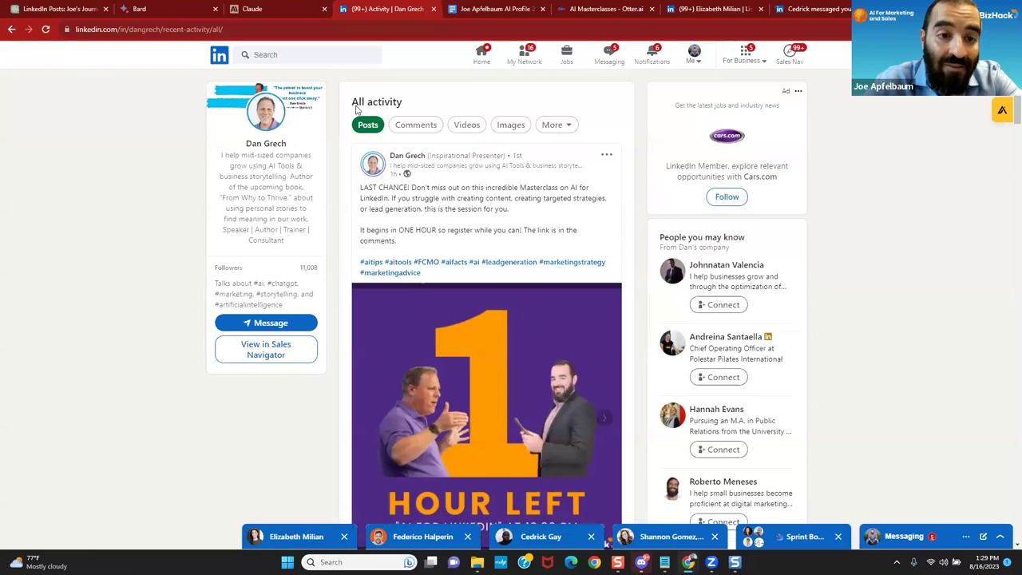
# Step: Search LinkedIn for 'ChatGPT'
pyautogui.click(260, 54)
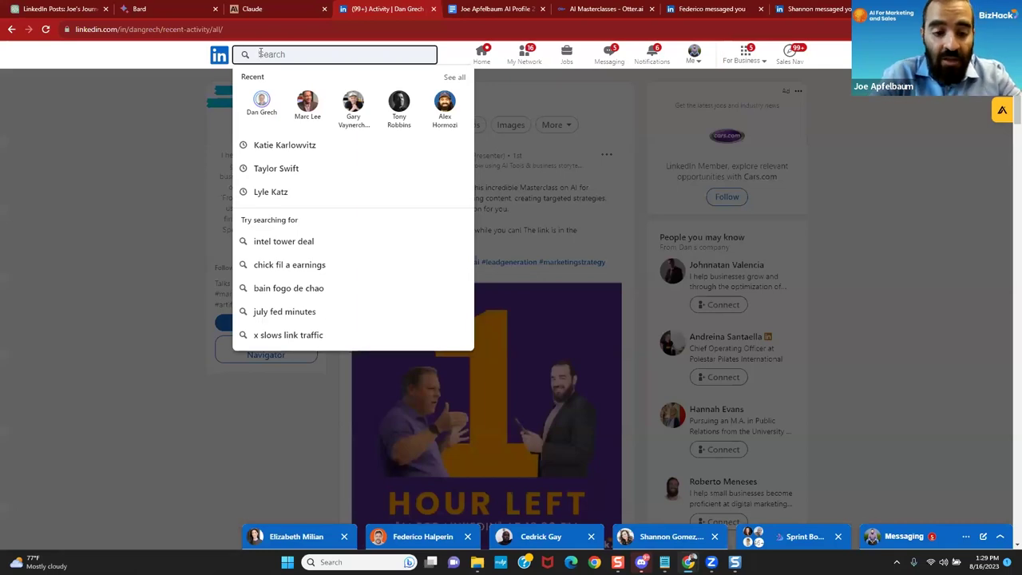
pyautogui.write('ChatP')
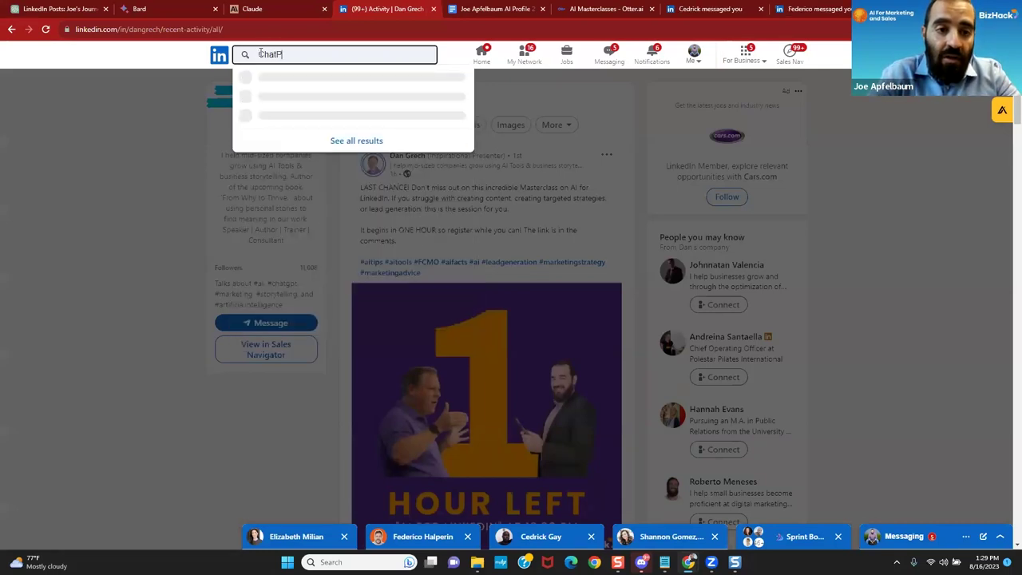
pyautogui.press('BackSpace')
pyautogui.write('GPT')
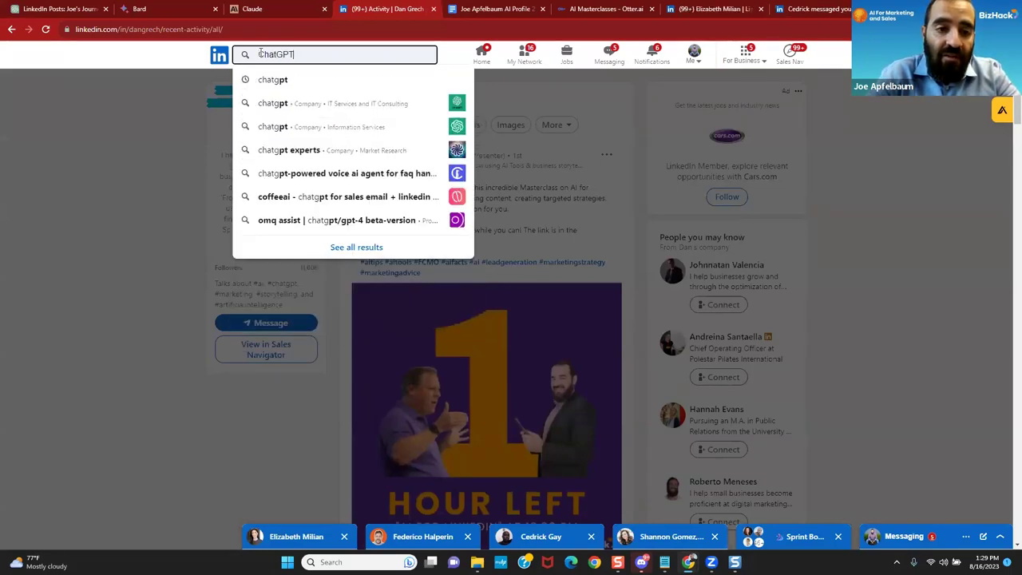
pyautogui.press('Return')
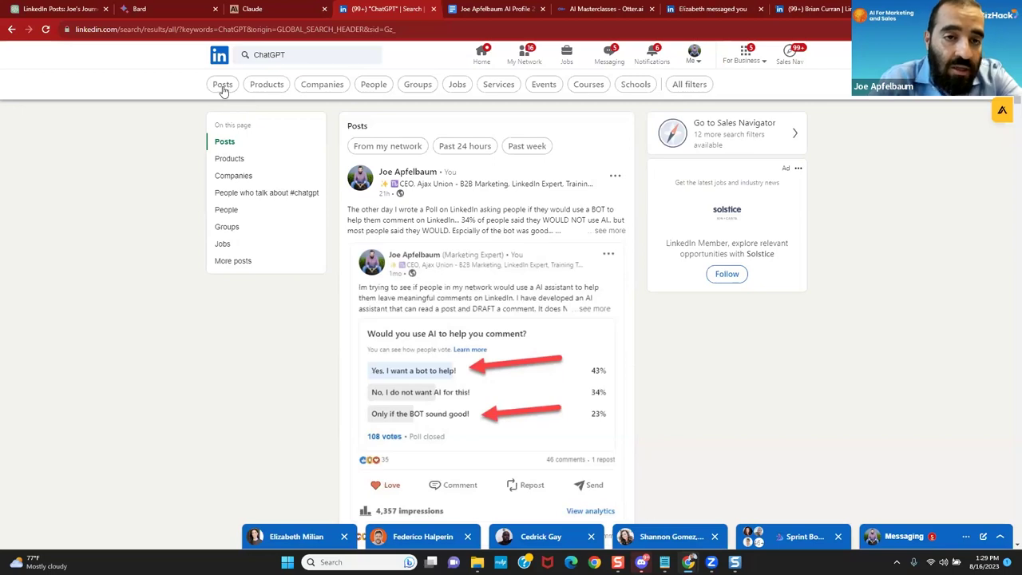
# Step: Filter the ChatGPT results to Posts and open a comment on the 'Sleepless nights, AI insights' coding post
pyautogui.click(222, 87)
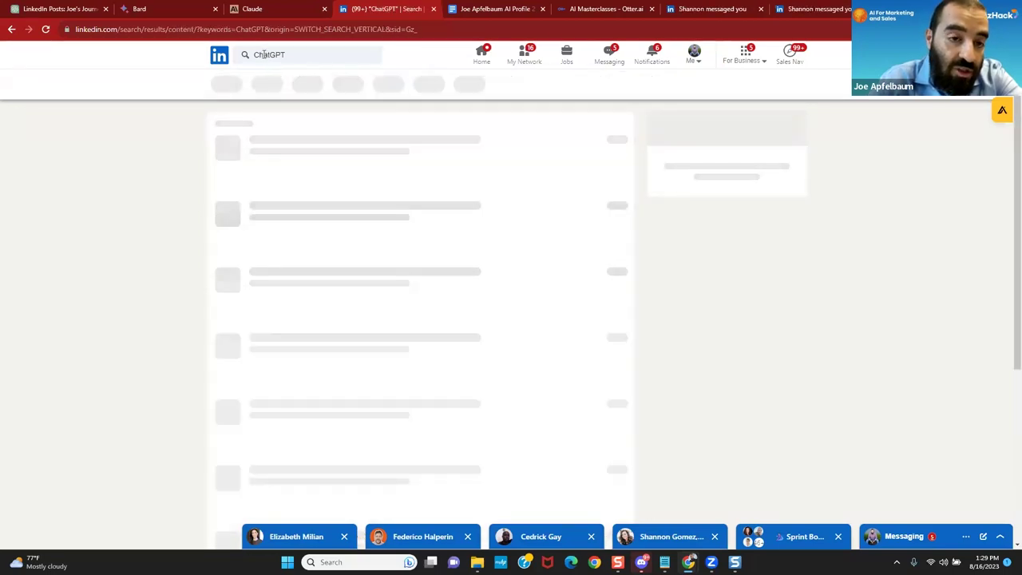
pyautogui.scroll(-3, 247, 209)
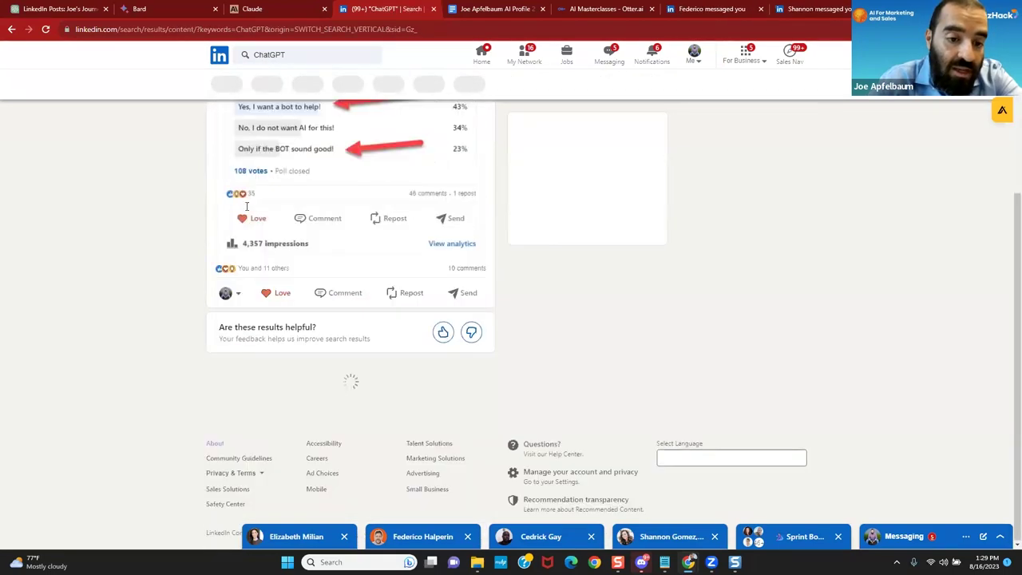
pyautogui.scroll(-8, 247, 209)
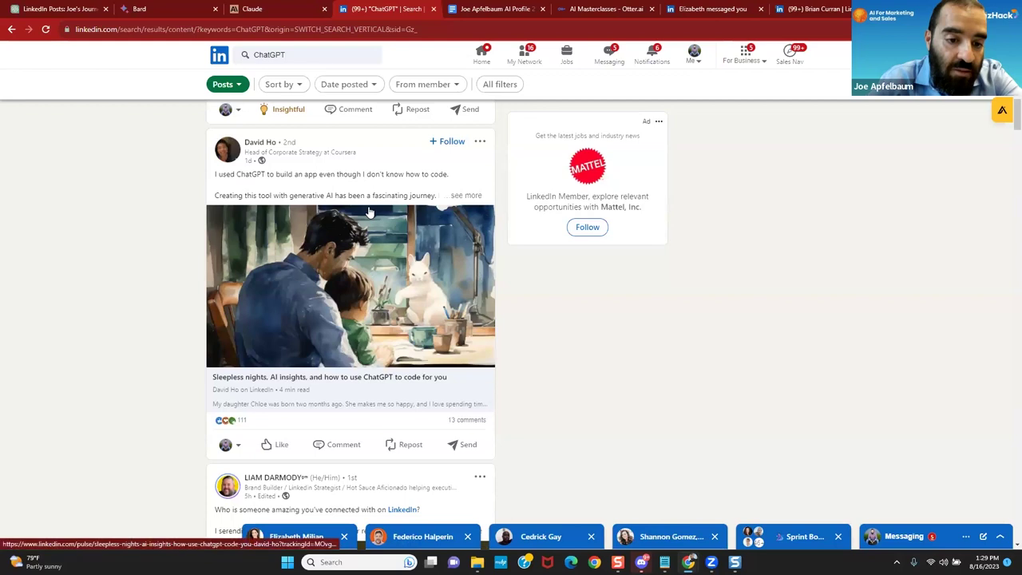
pyautogui.scroll(-1, 431, 212)
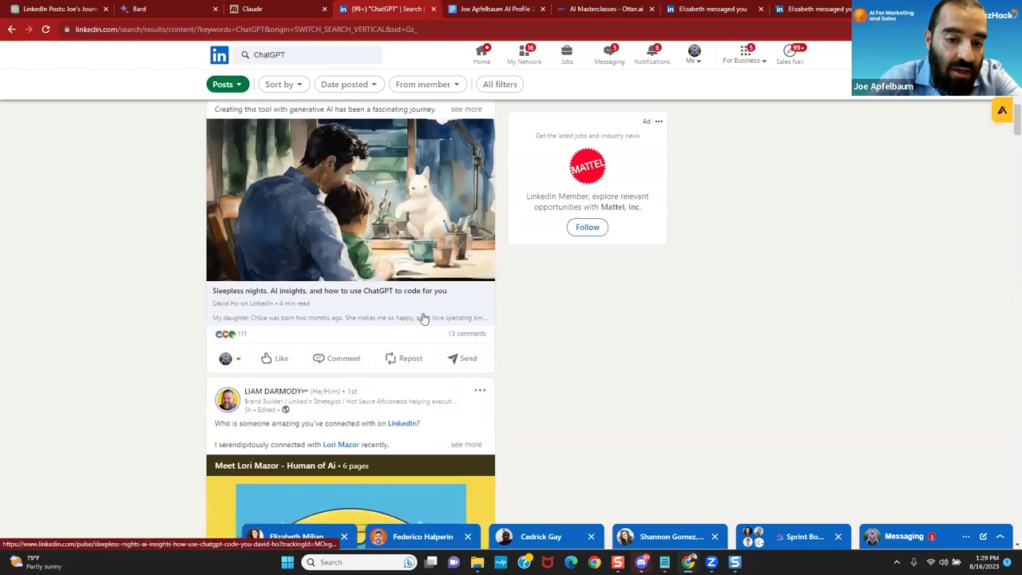
pyautogui.click(323, 369)
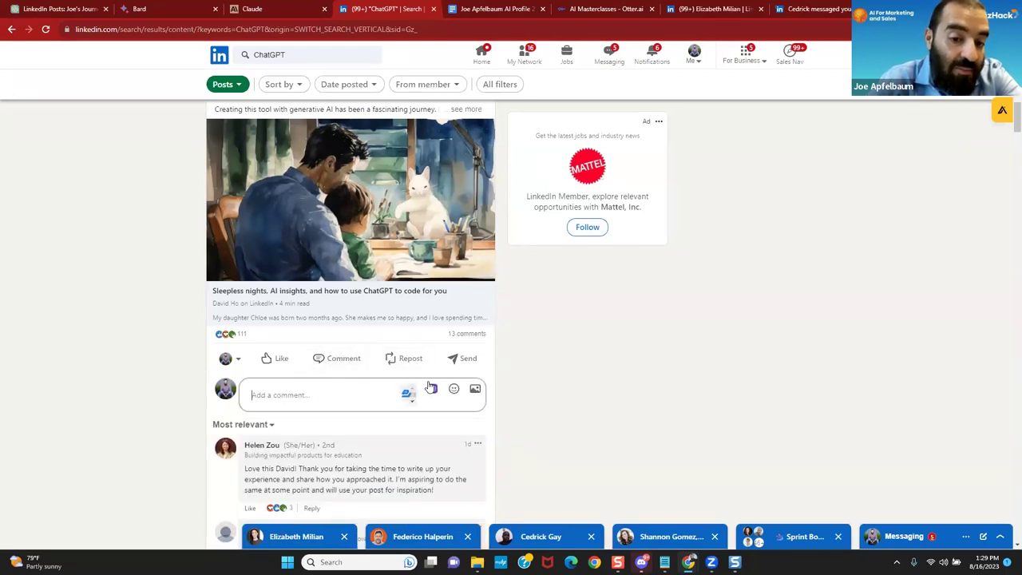
# Step: Generate a Professional-tone evyAI comment on the ChatGPT coding post
pyautogui.click(432, 390)
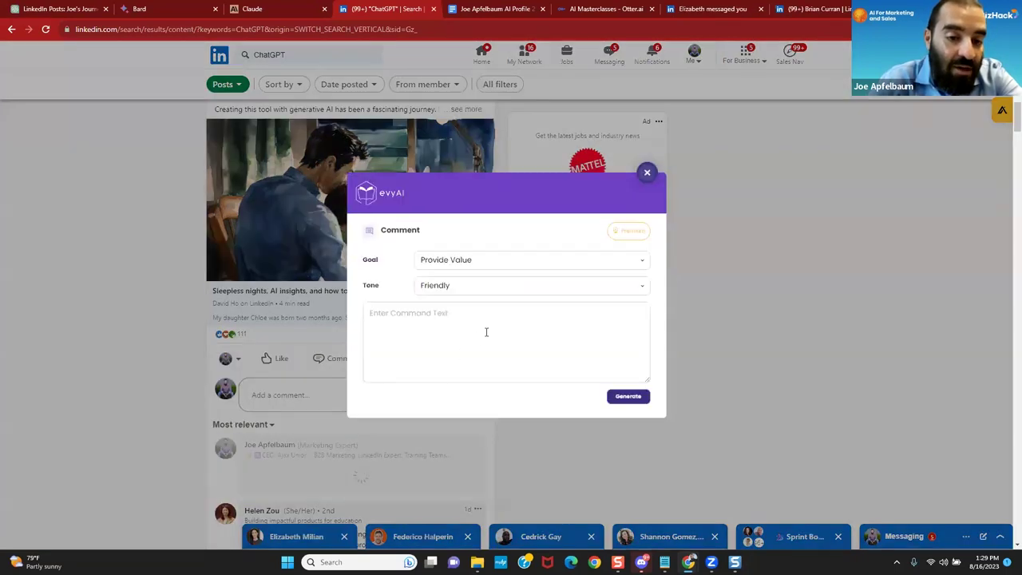
pyautogui.click(538, 290)
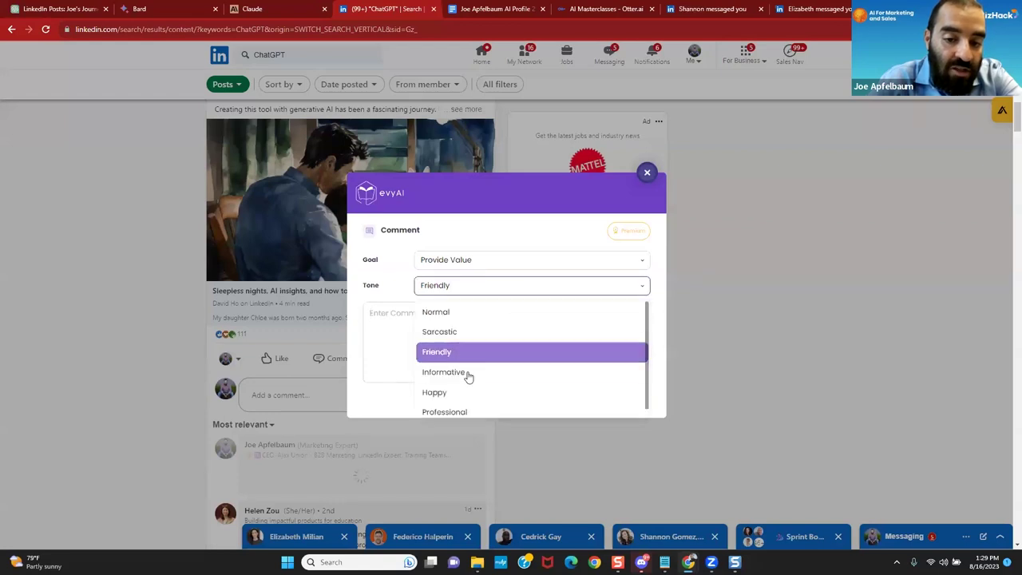
pyautogui.click(456, 412)
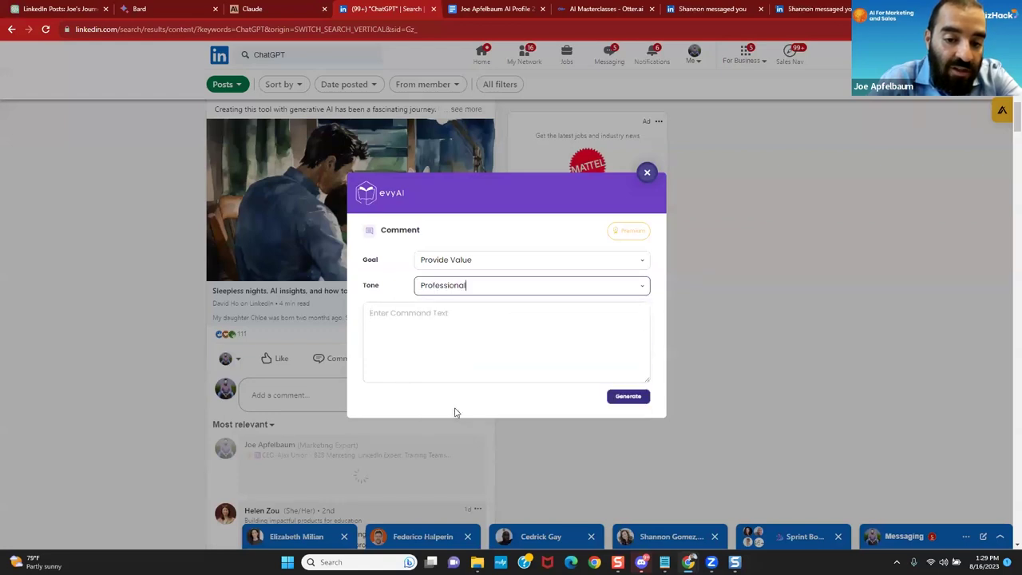
pyautogui.click(623, 396)
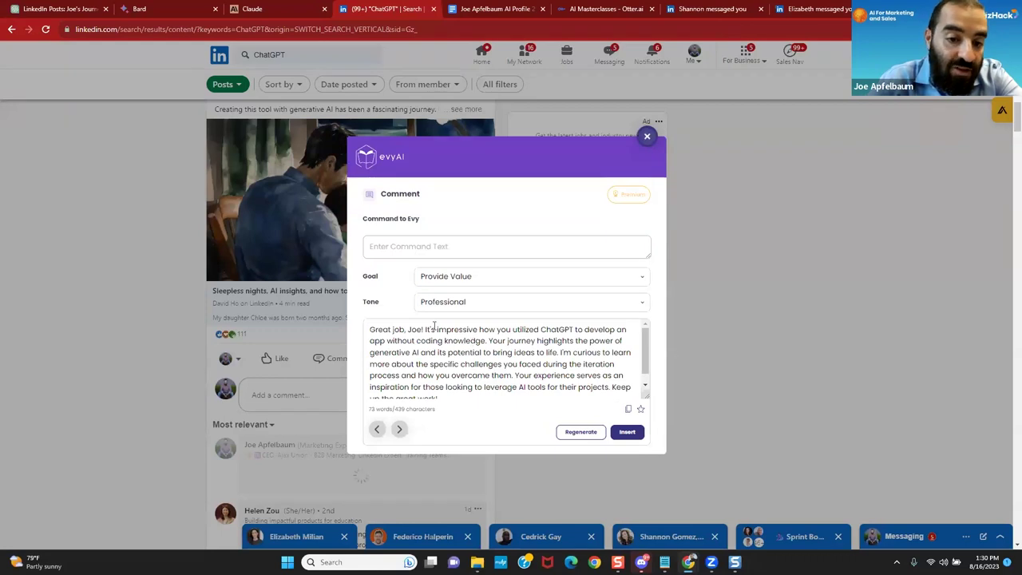
# Step: Have evyAI regenerate the comment under 15 words, naming the user as its writer, and insert it
pyautogui.write('M')
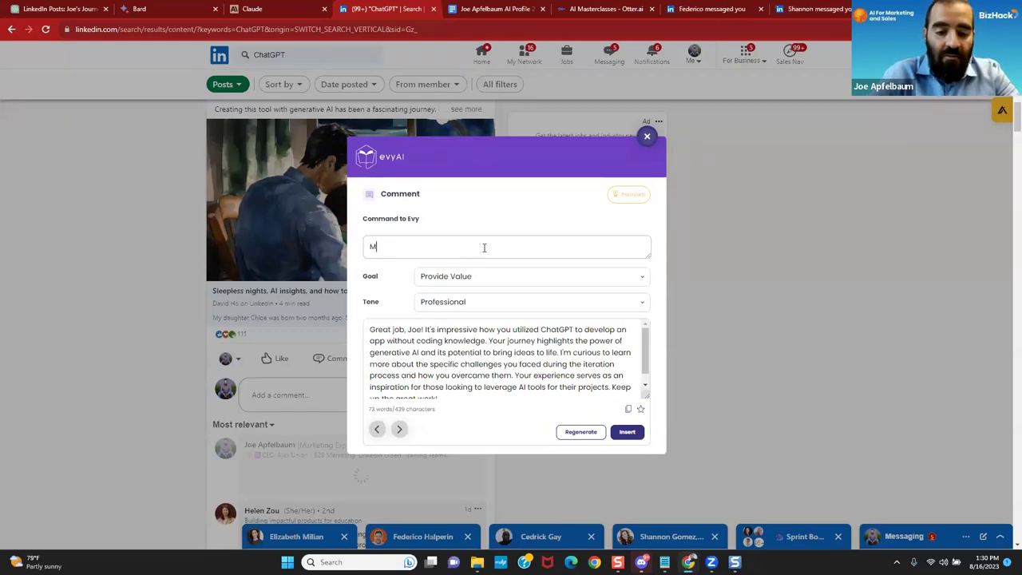
pyautogui.write('ake the comm')
pyautogui.write('i')
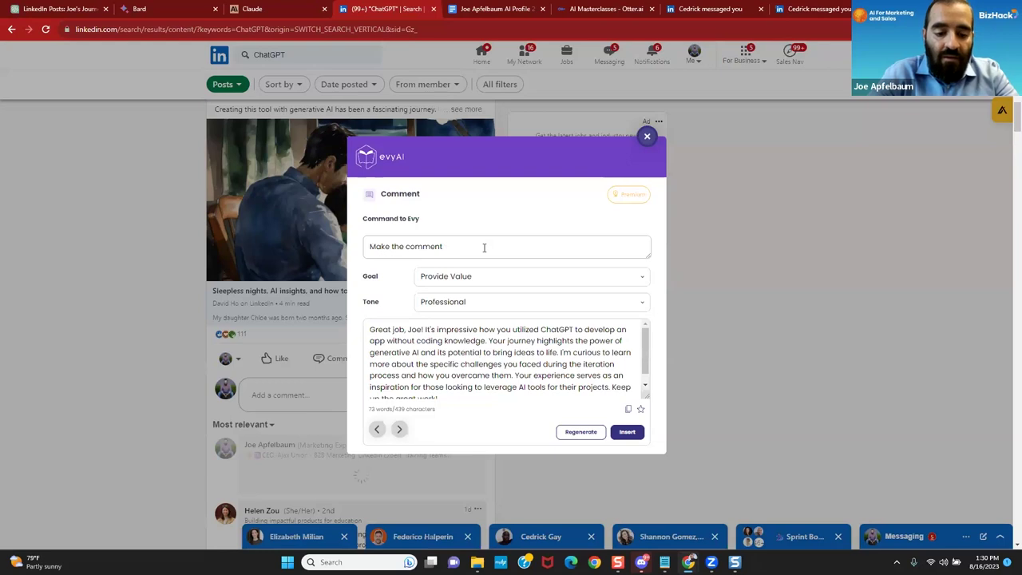
pyautogui.write('under ')
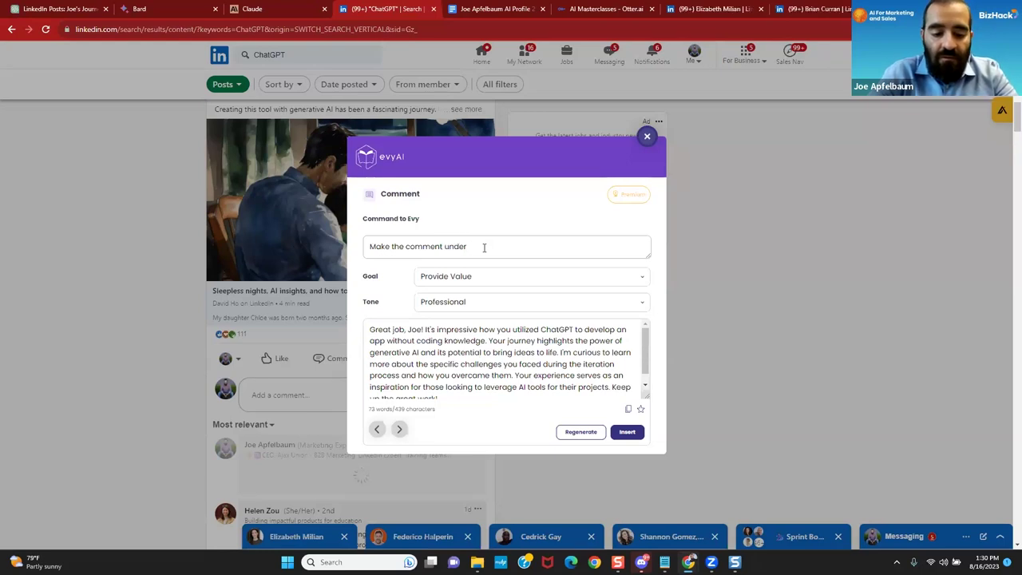
pyautogui.write('15 words and')
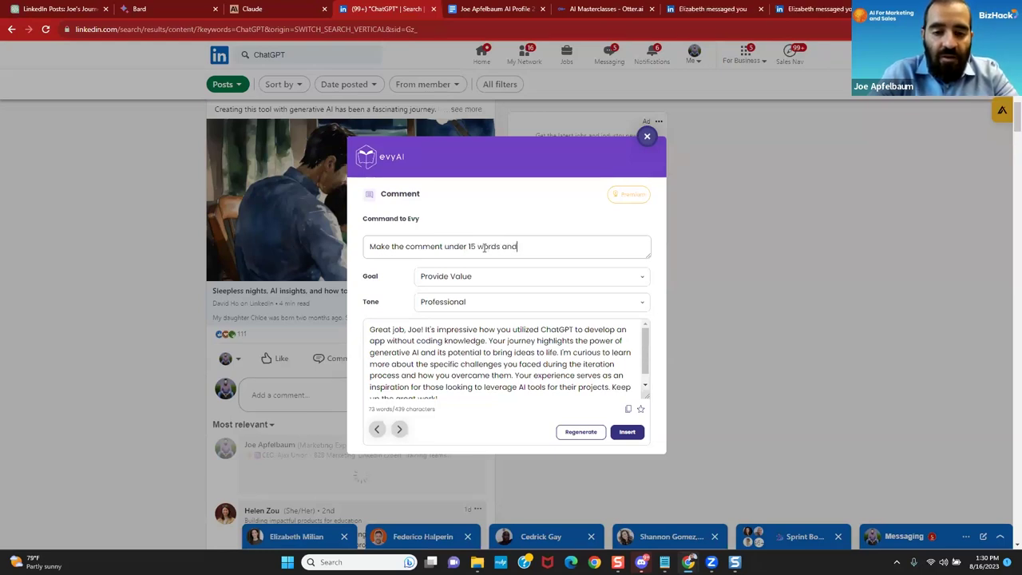
pyautogui.write(' its writ')
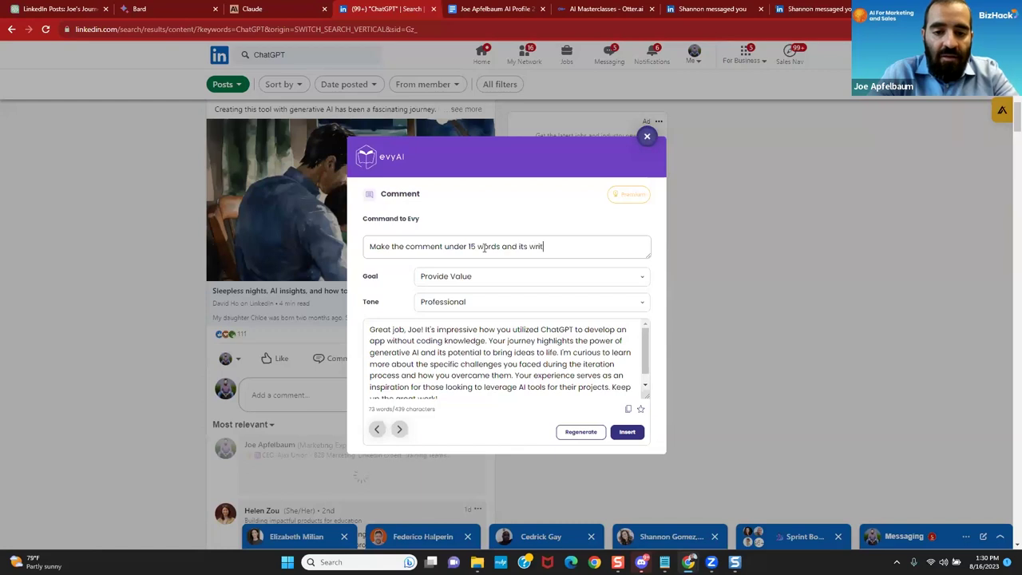
pyautogui.write('ten by Joe')
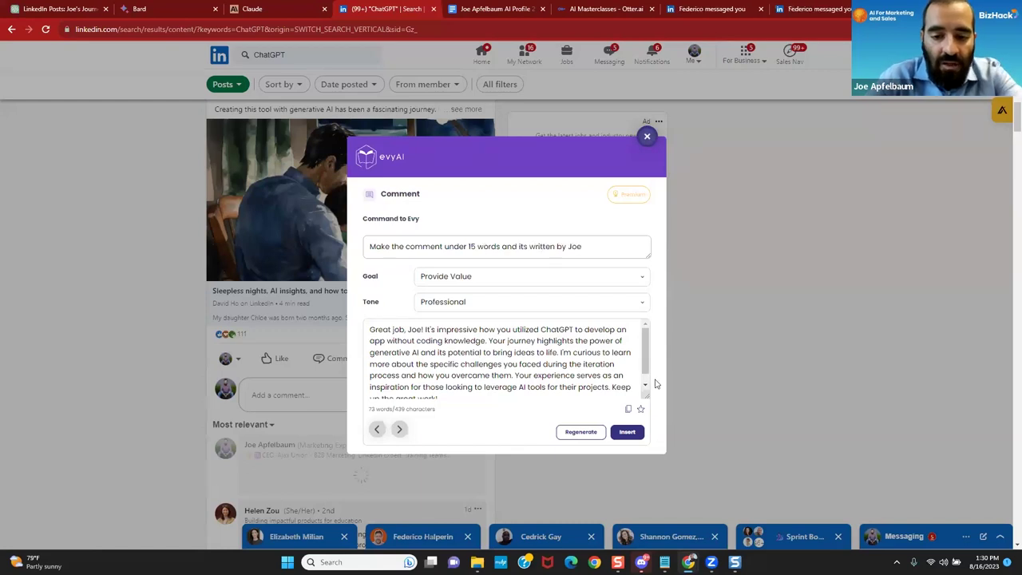
pyautogui.click(580, 432)
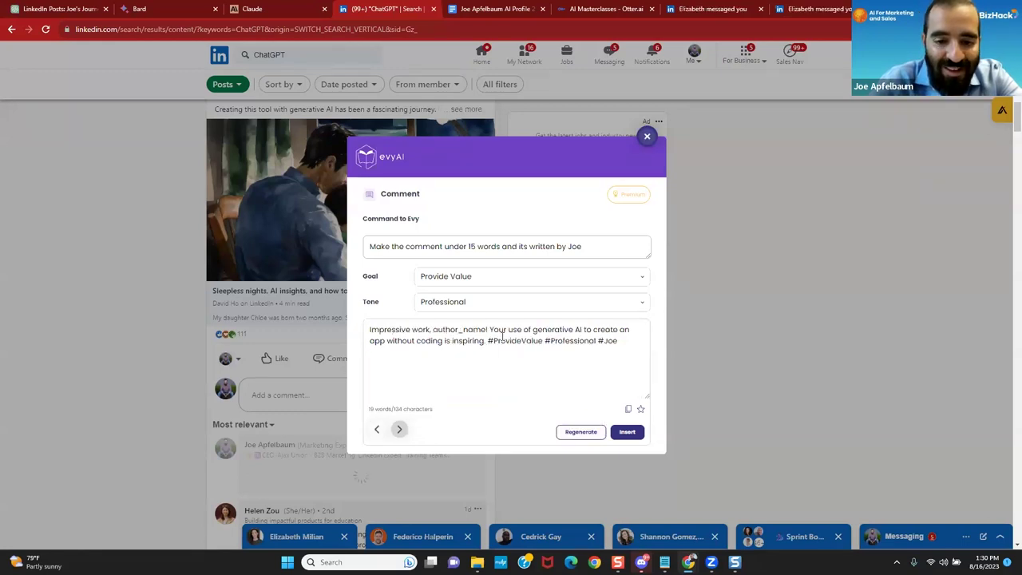
pyautogui.click(627, 431)
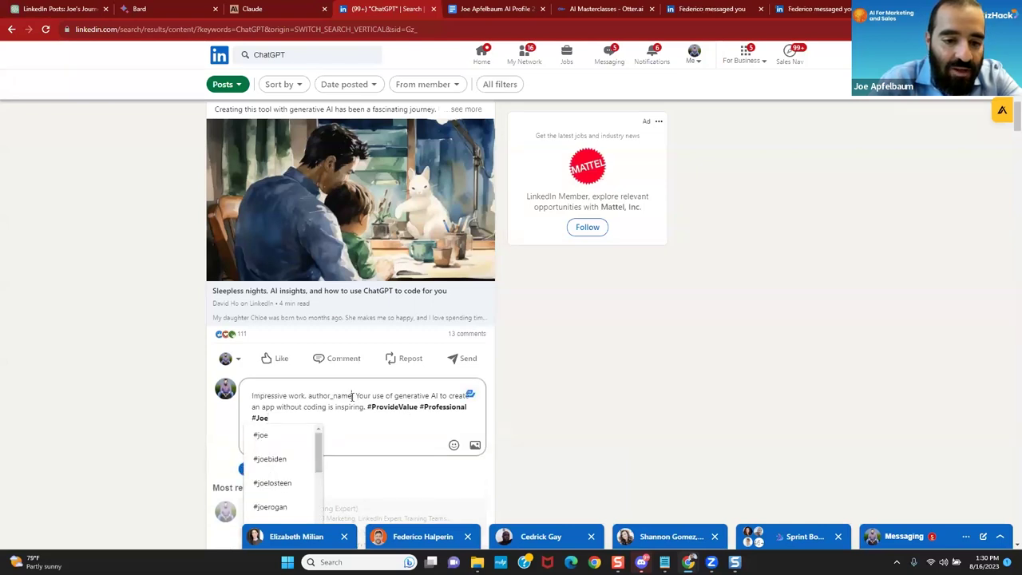
# Step: Replace the author_name placeholder with a comma and the post author's first name, then post the comment
pyautogui.click(352, 396)
pyautogui.press('BackSpace')
pyautogui.press('BackSpace')
pyautogui.press('BackSpace')
pyautogui.press('BackSpace')
pyautogui.press('BackSpace')
pyautogui.press('BackSpace')
pyautogui.press('BackSpace')
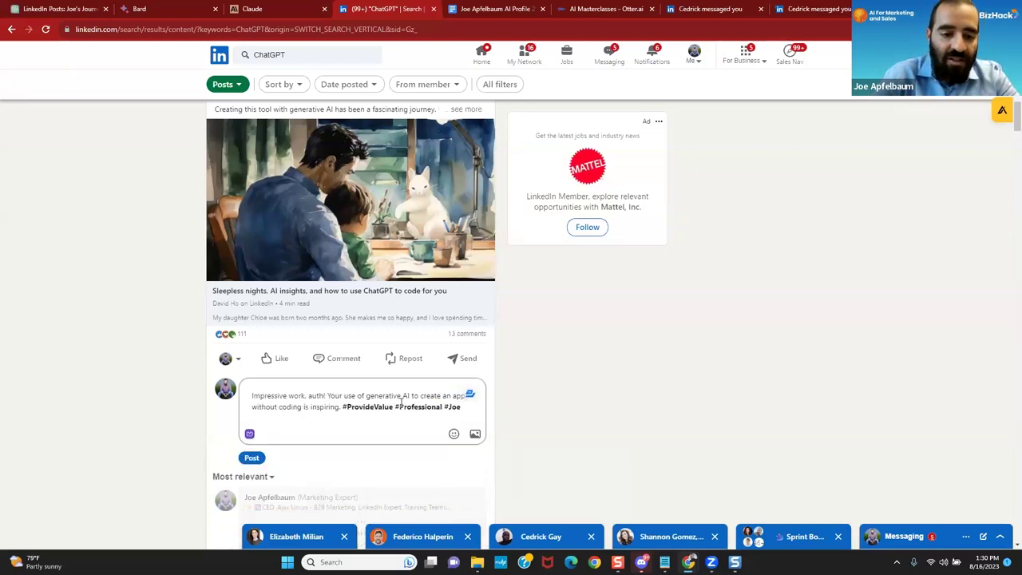
pyautogui.press('BackSpace')
pyautogui.press('BackSpace')
pyautogui.press('BackSpace')
pyautogui.press('BackSpace')
pyautogui.press('BackSpace')
pyautogui.press('BackSpace')
pyautogui.press('BackSpace')
pyautogui.write('.')
pyautogui.press('BackSpace')
pyautogui.write(', David')
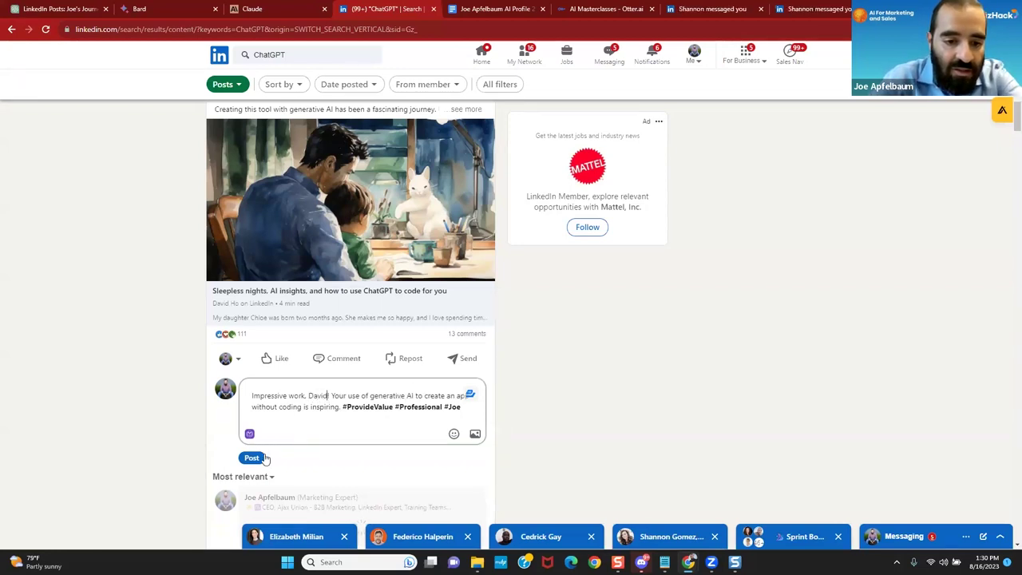
pyautogui.click(247, 460)
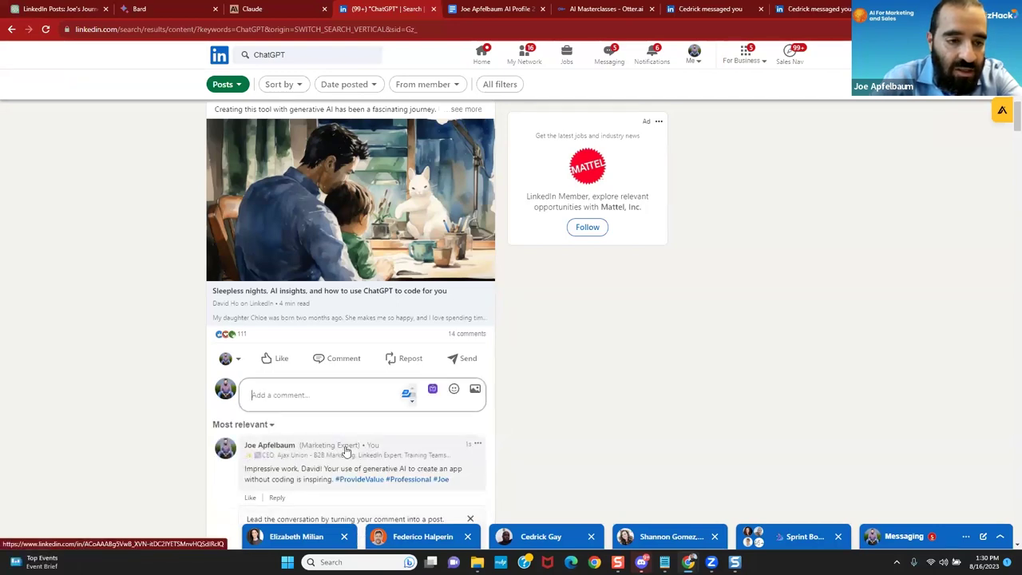
pyautogui.scroll(-3, 345, 450)
# Step: Scroll down the ChatGPT post results to the Incredible AI Websites post
pyautogui.scroll(-1, 345, 452)
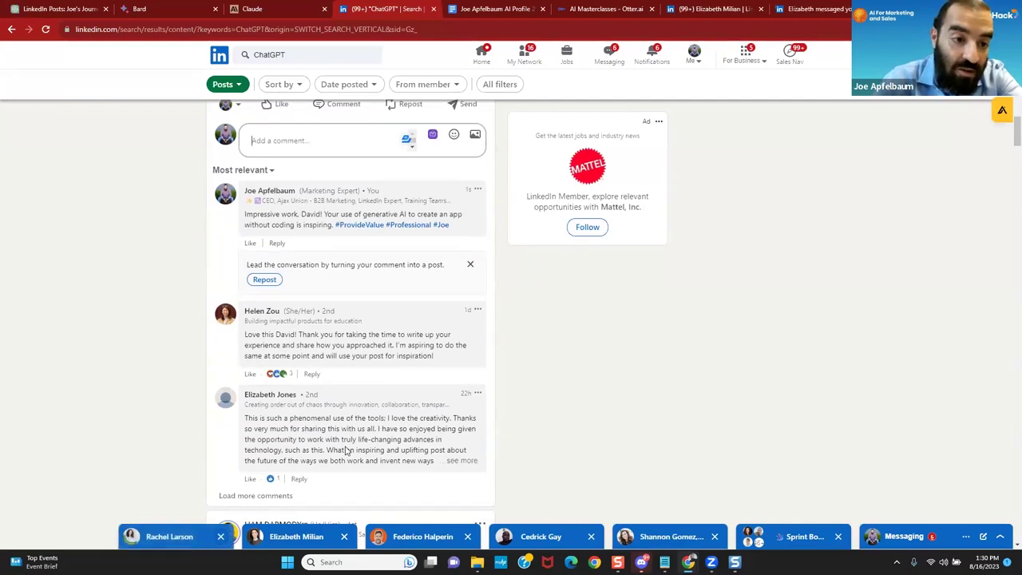
pyautogui.scroll(-6, 346, 451)
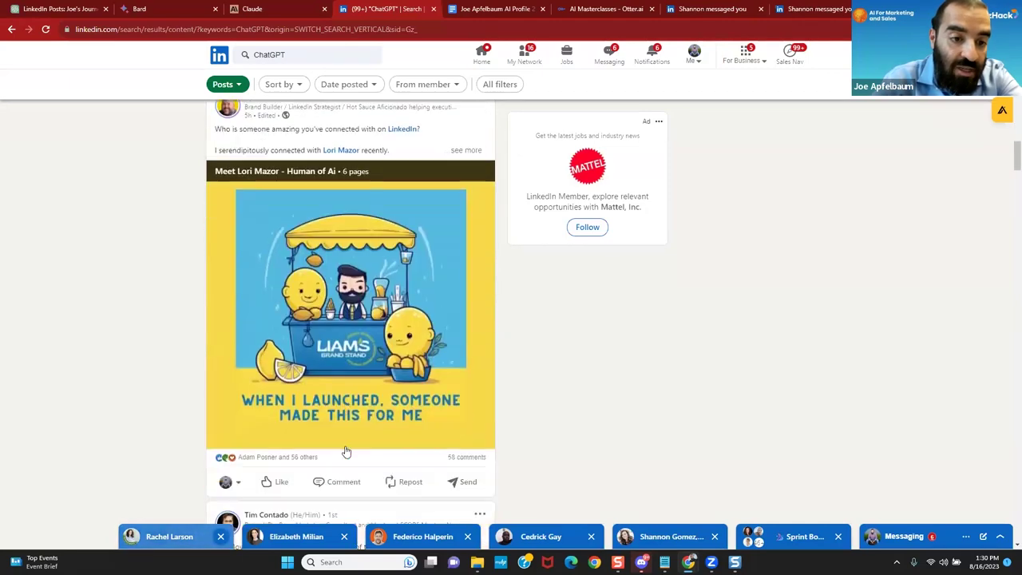
pyautogui.scroll(-1, 346, 452)
pyautogui.scroll(-2, 346, 451)
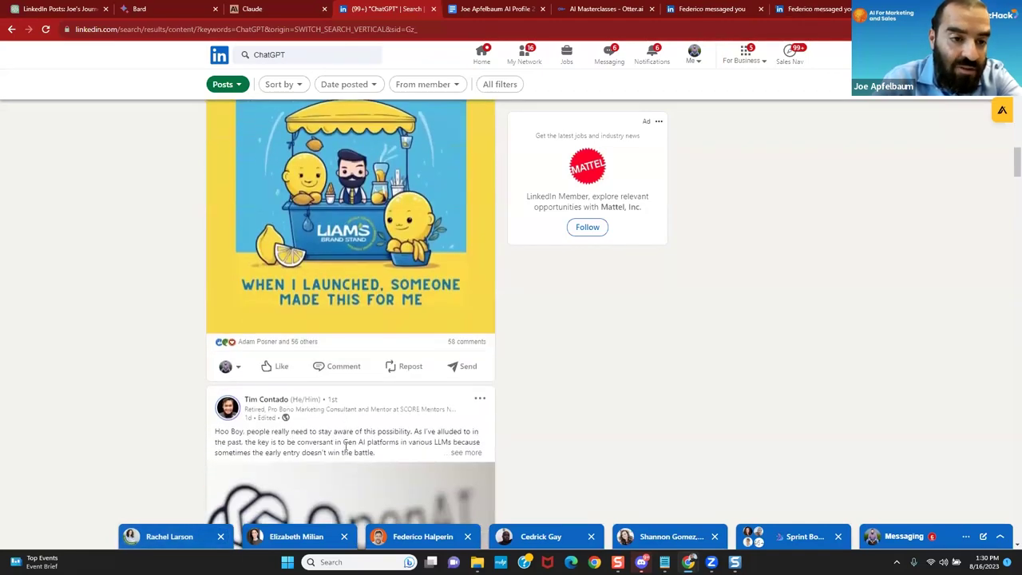
pyautogui.scroll(-3, 346, 451)
pyautogui.scroll(-5, 346, 451)
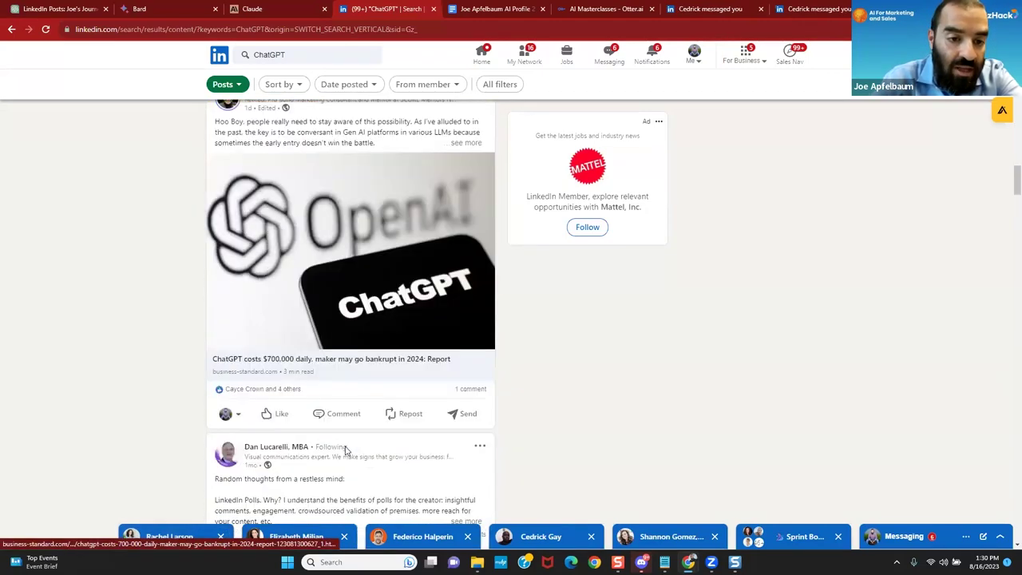
pyautogui.scroll(-5, 346, 451)
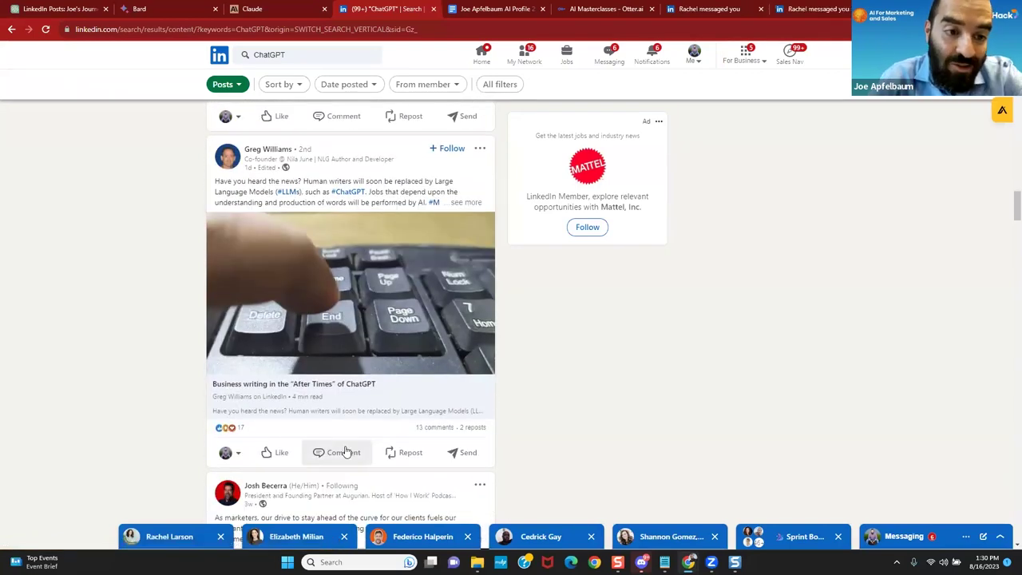
pyautogui.scroll(-3, 346, 451)
pyautogui.scroll(-10, 346, 451)
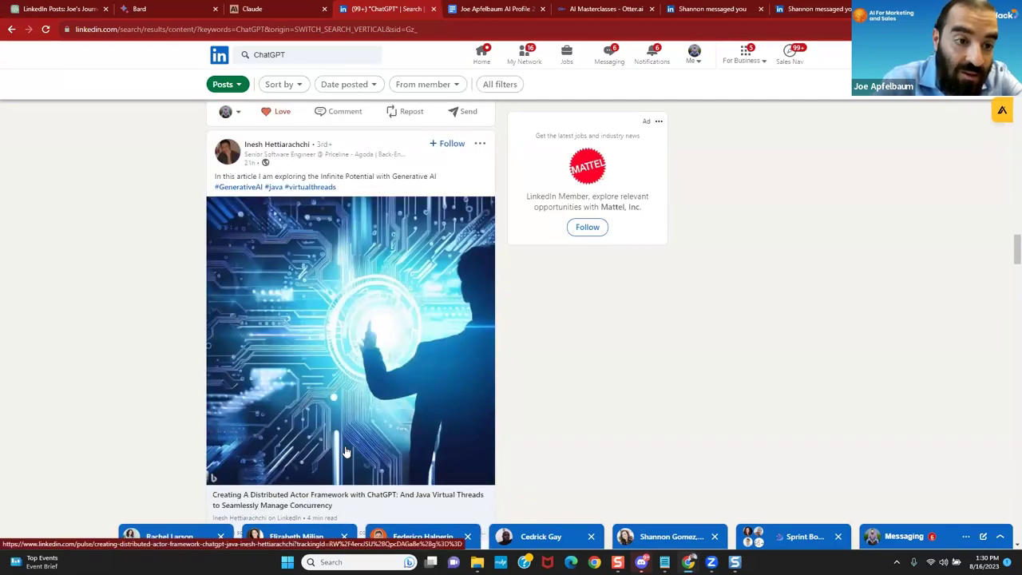
pyautogui.scroll(-2, 345, 452)
pyautogui.scroll(-5, 346, 451)
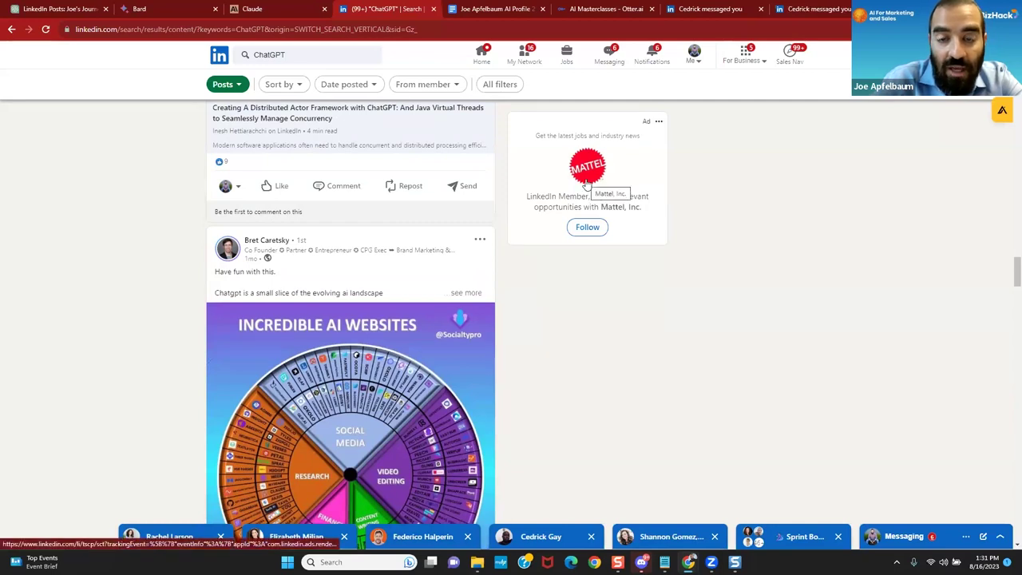
pyautogui.scroll(-1, 587, 183)
pyautogui.scroll(-1, 587, 183)
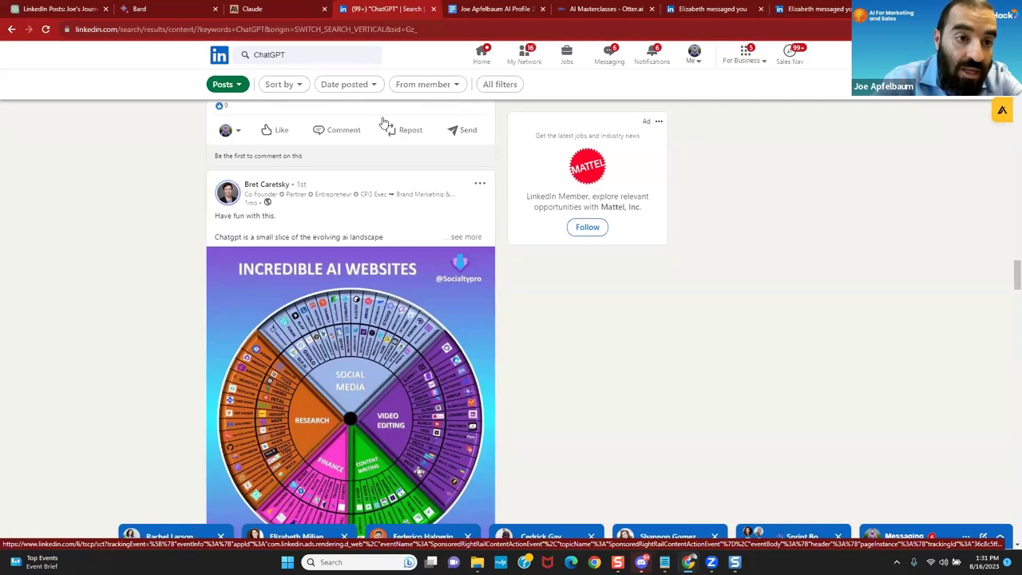
# Step: Ask Google Bard to create 10 generic comments to use on LinkedIn posts
pyautogui.click(165, 10)
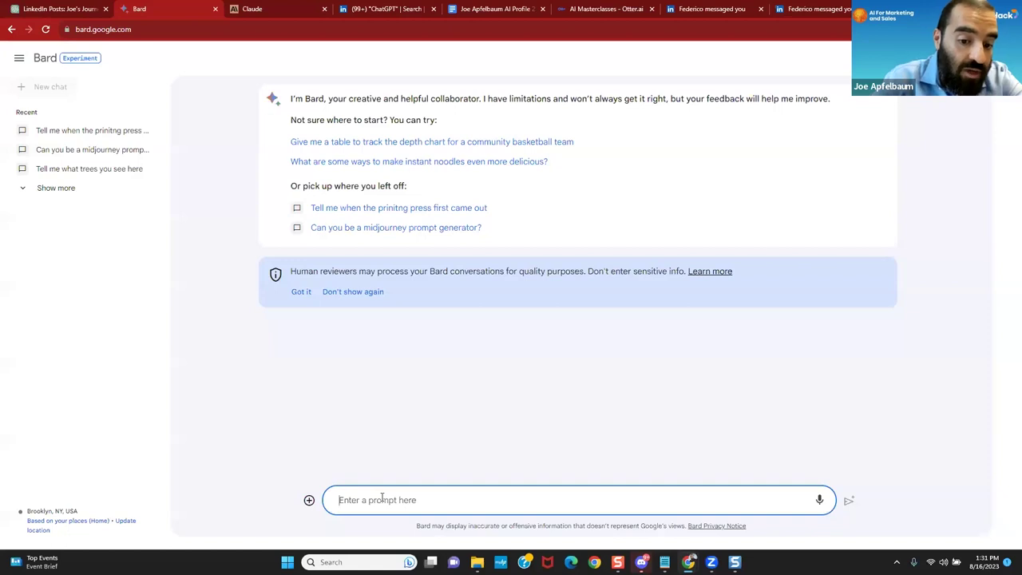
pyautogui.write('Create 10')
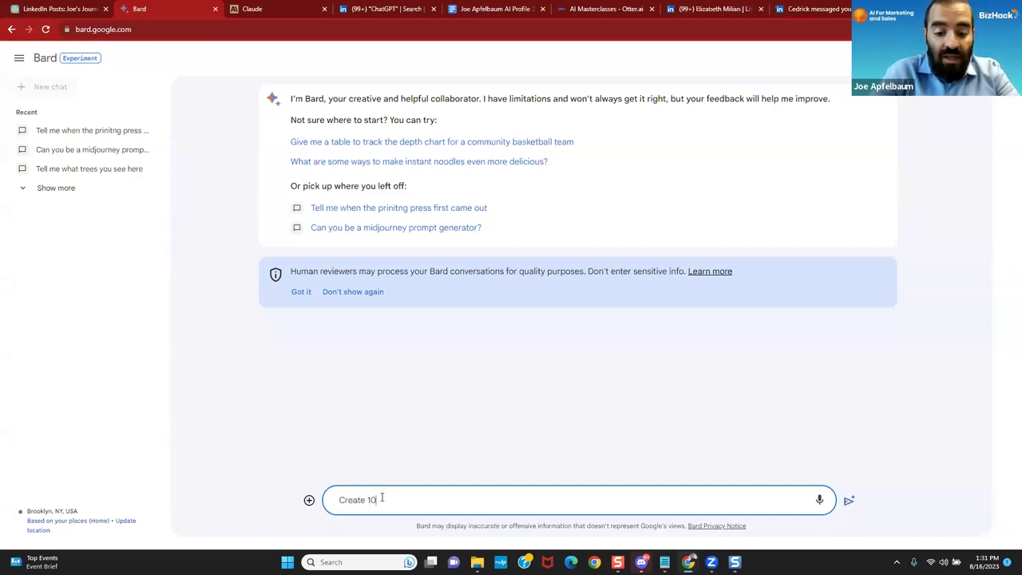
pyautogui.write(' generaic comments for me ')
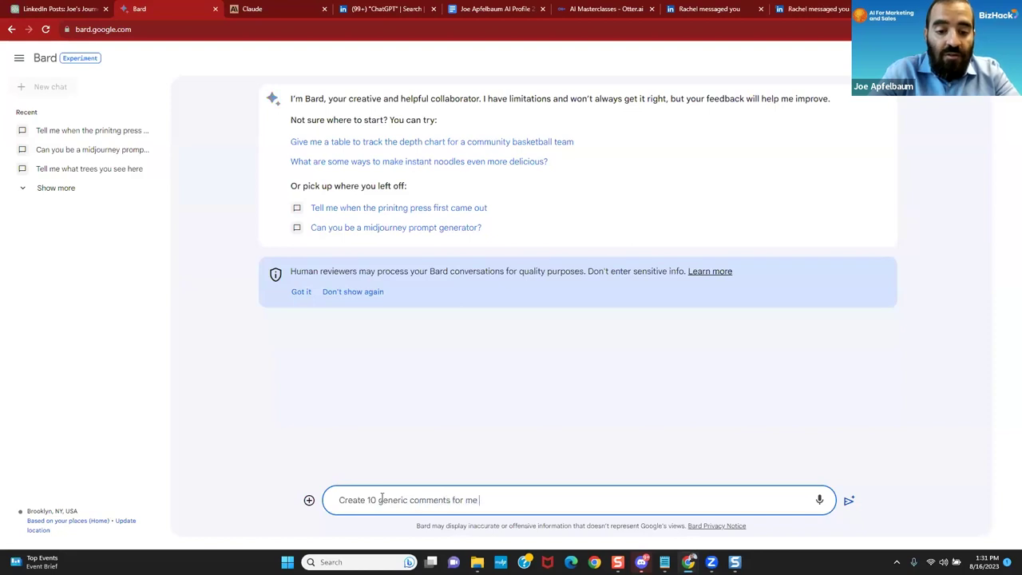
pyautogui.write('to use on Linkedin')
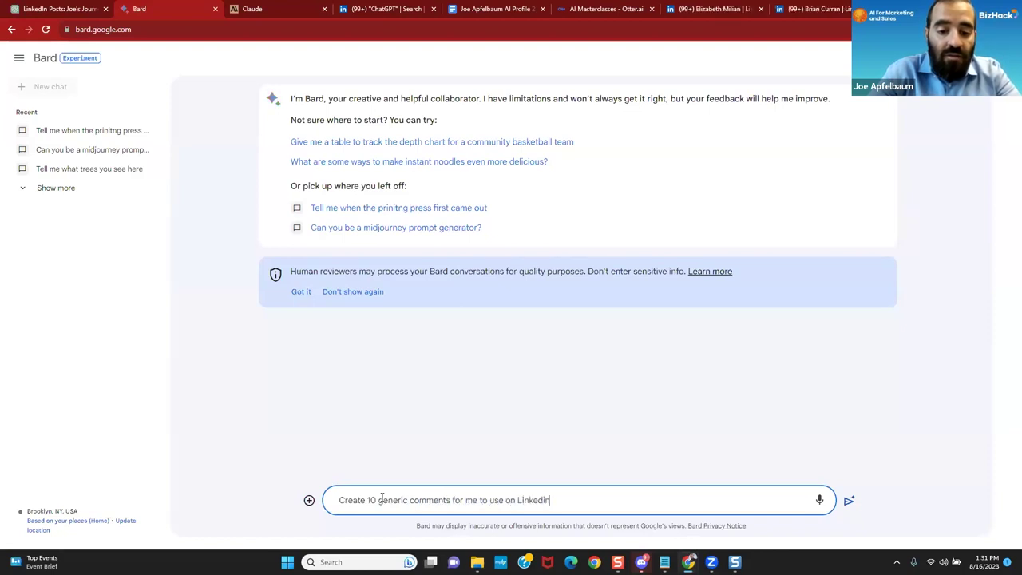
pyautogui.write(' posts')
pyautogui.press('Return')
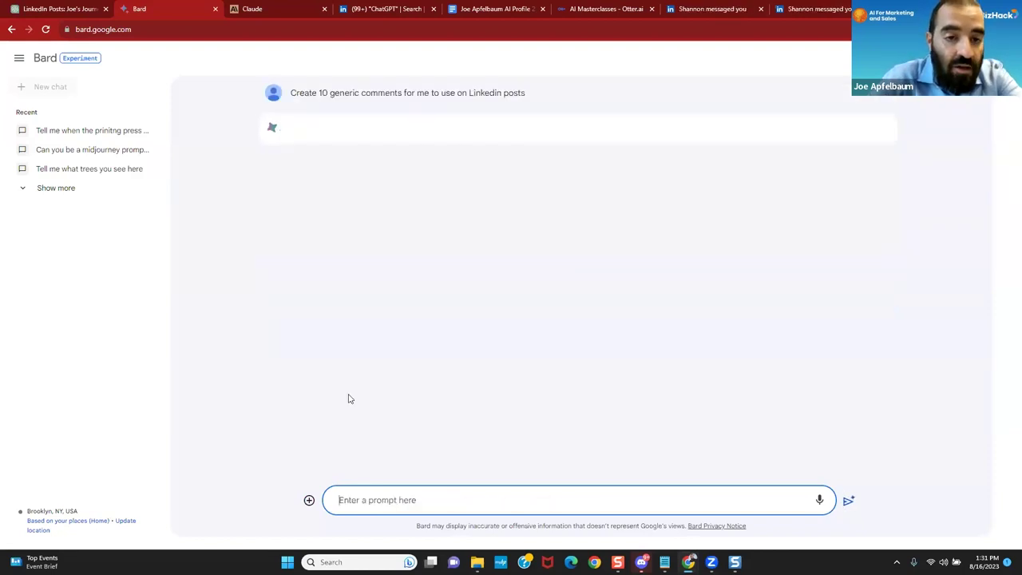